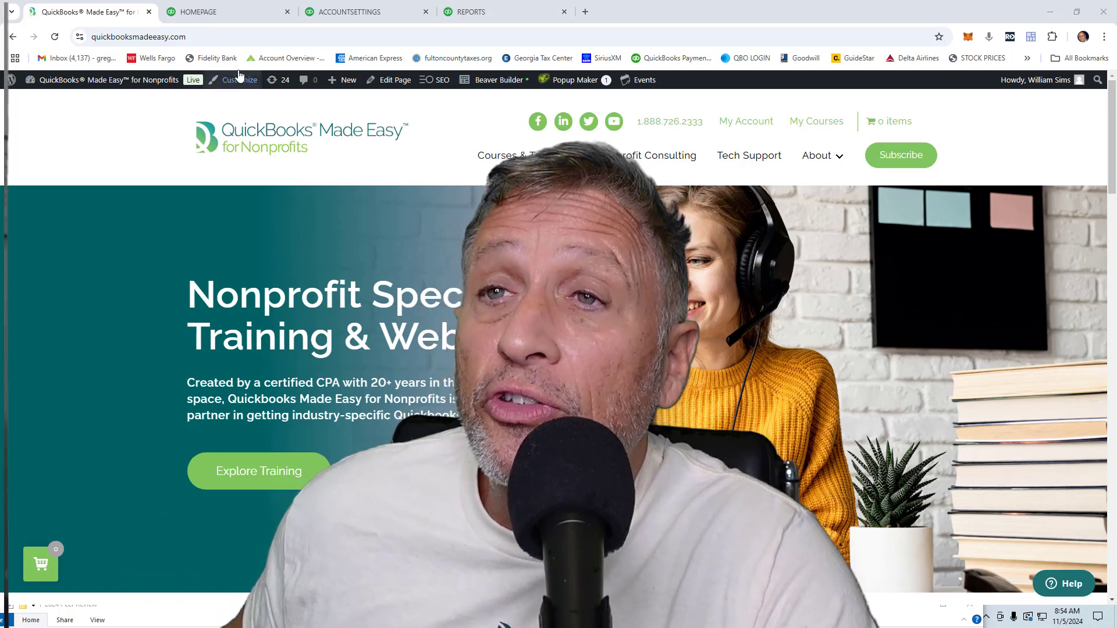
Switch to the HOMEPAGE tab showing the 2024 Non-Profit company's QuickBooks dashboard.
left_click(207, 11)
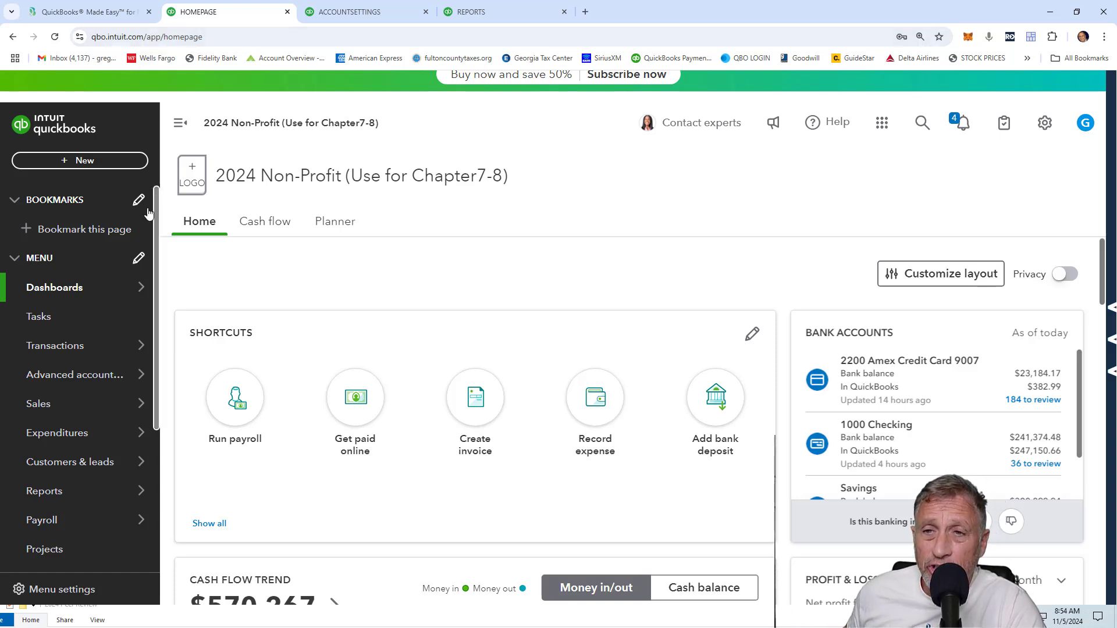
left_click(85, 165)
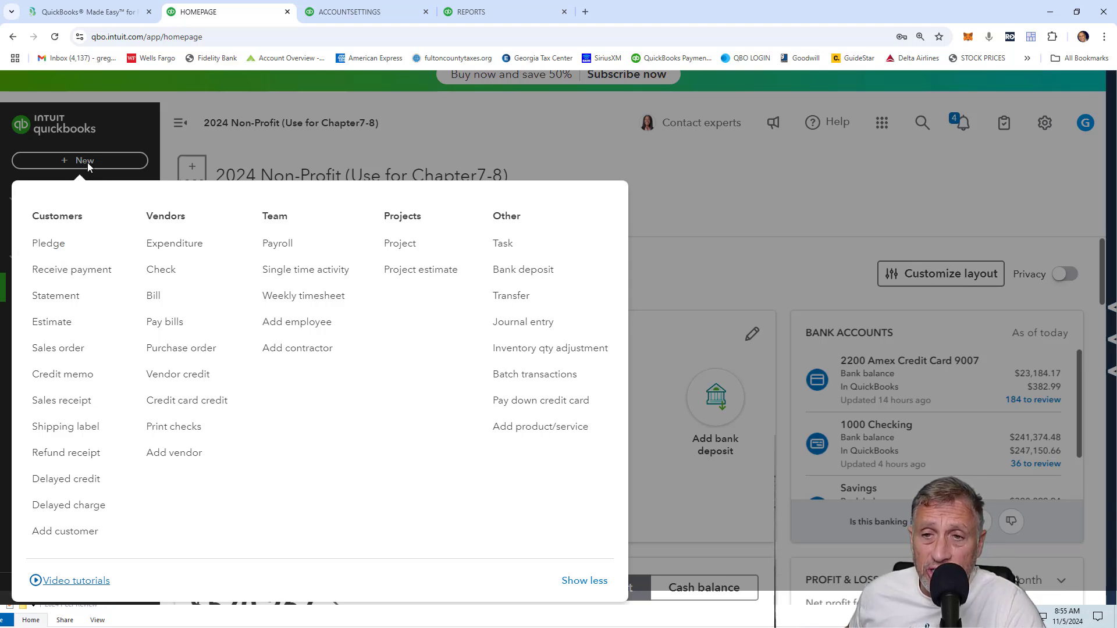
left_click(87, 162)
mouse_move(52, 443)
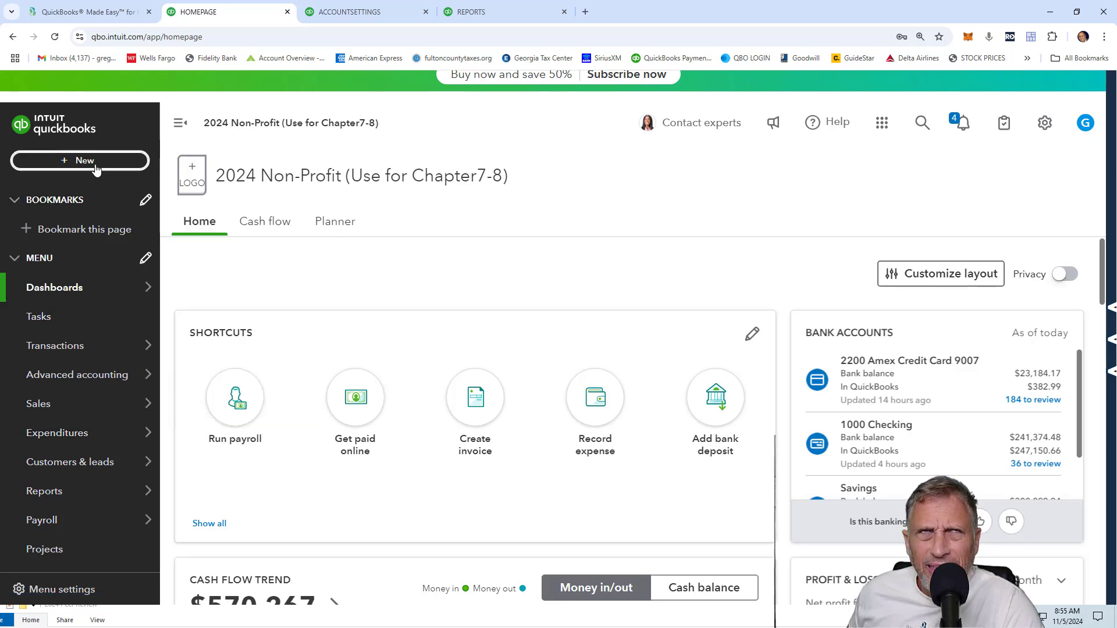
mouse_move(64, 489)
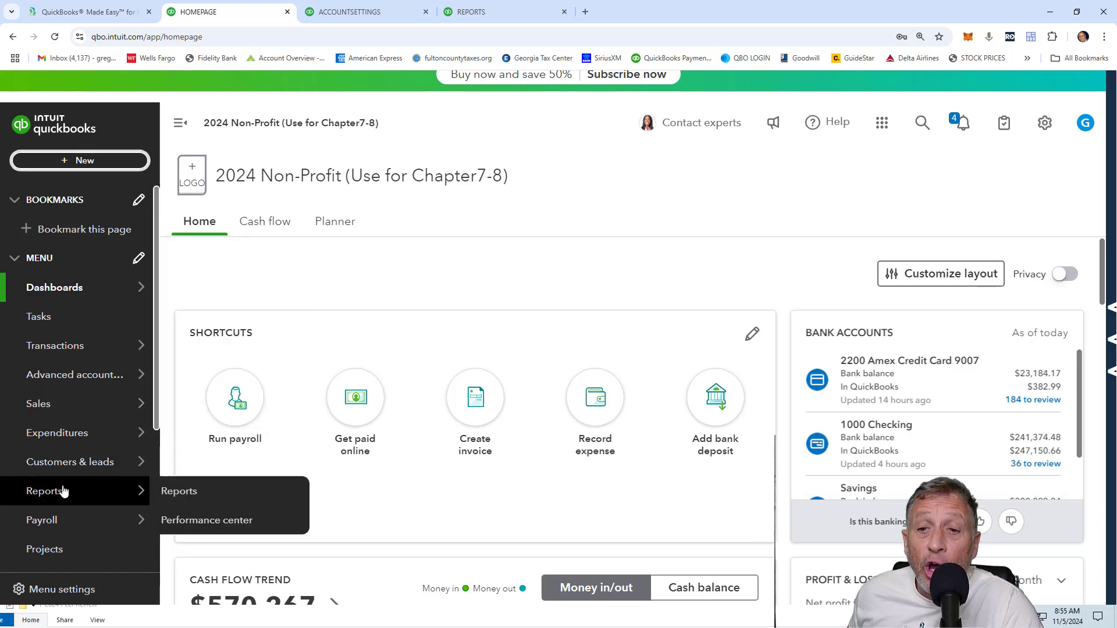
Open the Reports list, dismiss the tip, scroll to Favorites, then open the gear settings menu.
left_click(177, 492)
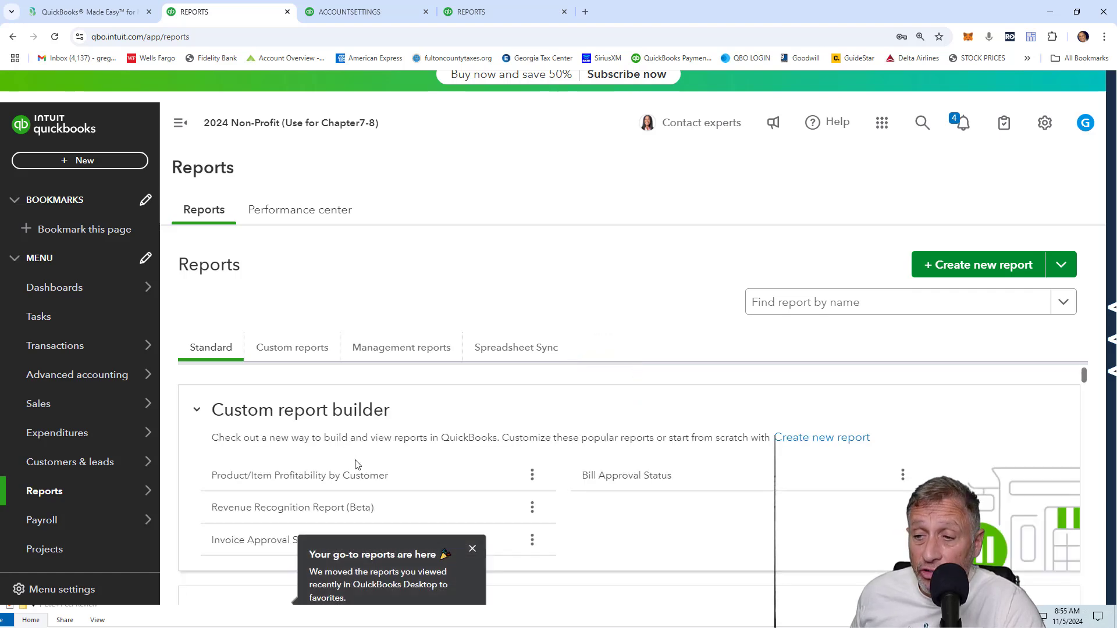
scroll(441, 504, "down", 2)
left_click(471, 447)
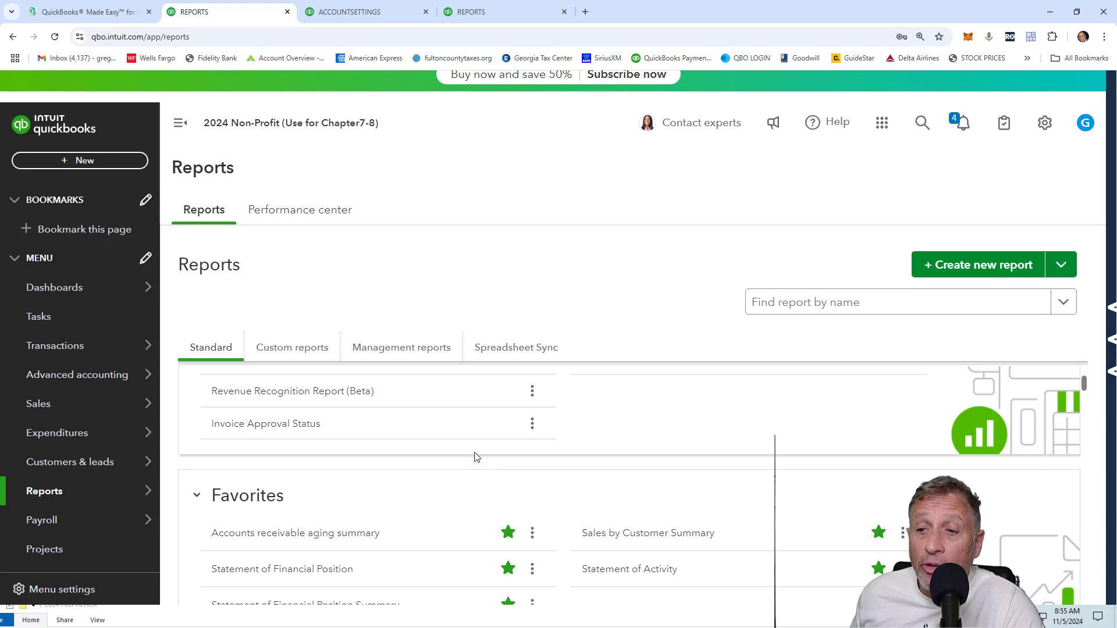
scroll(475, 457, "down", 1)
scroll(474, 456, "down", 1)
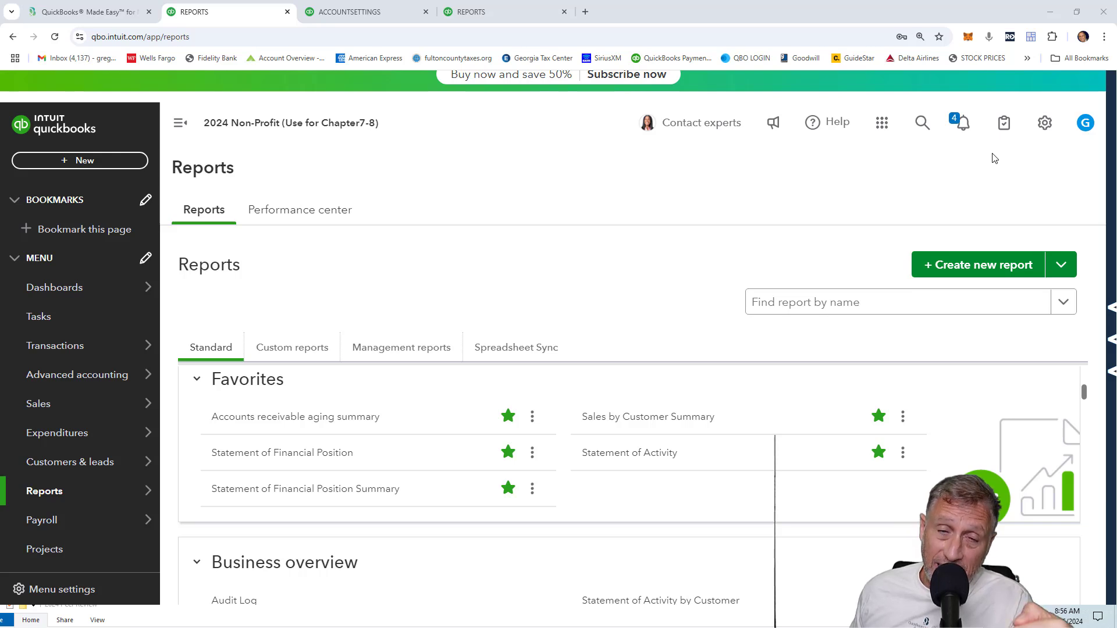
left_click(1044, 130)
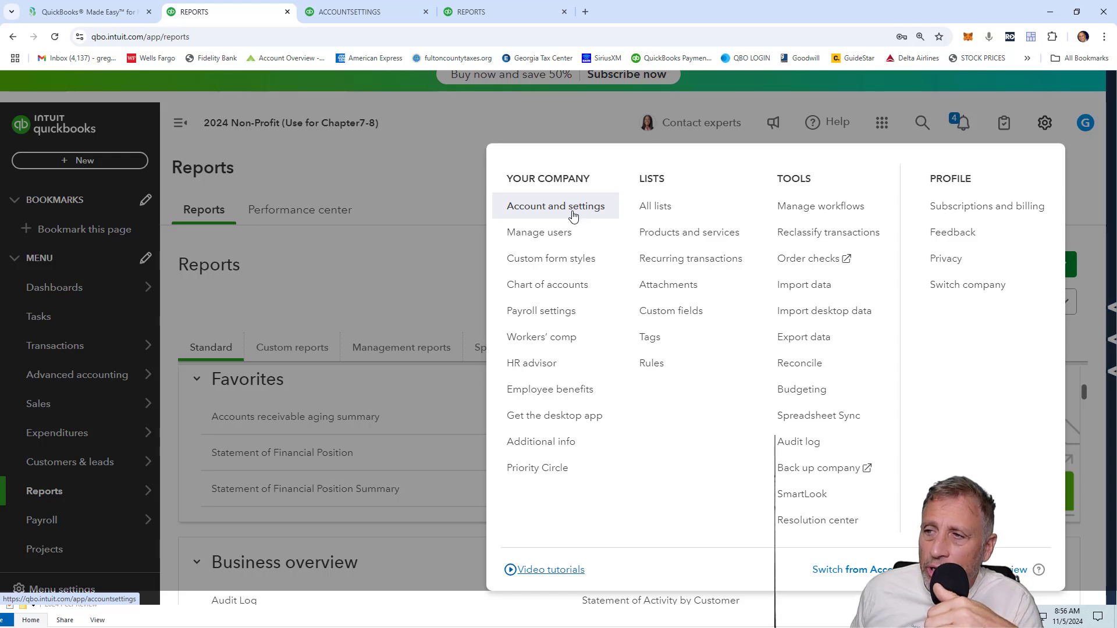
In Account and Settings, verify the tax form is Nonprofit organization (Form 990), then return to Reports.
left_click(362, 14)
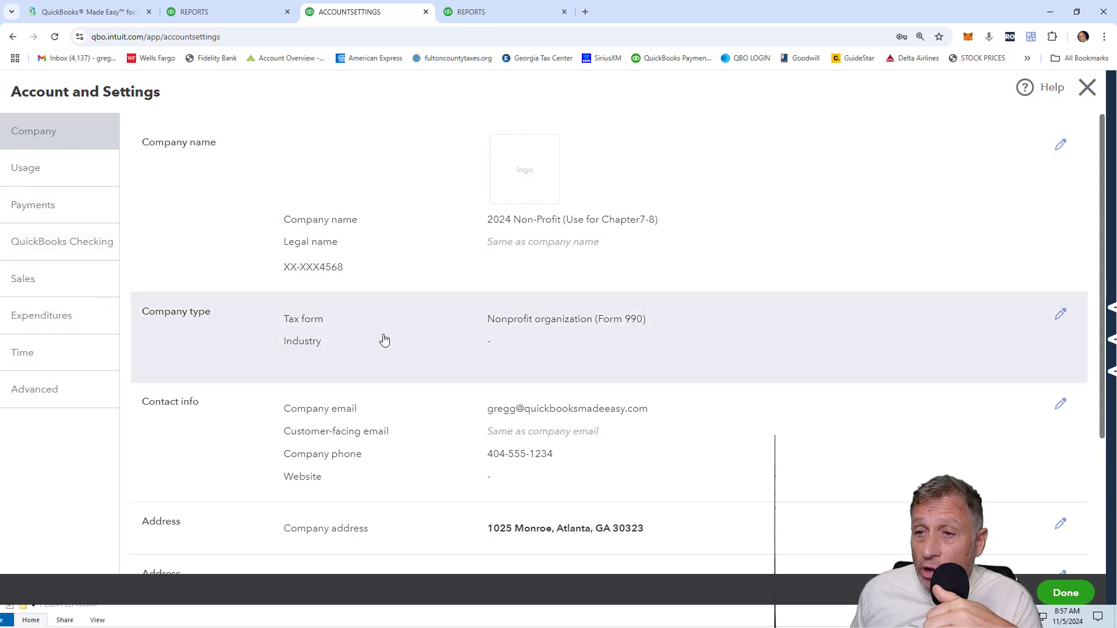
left_click(342, 317)
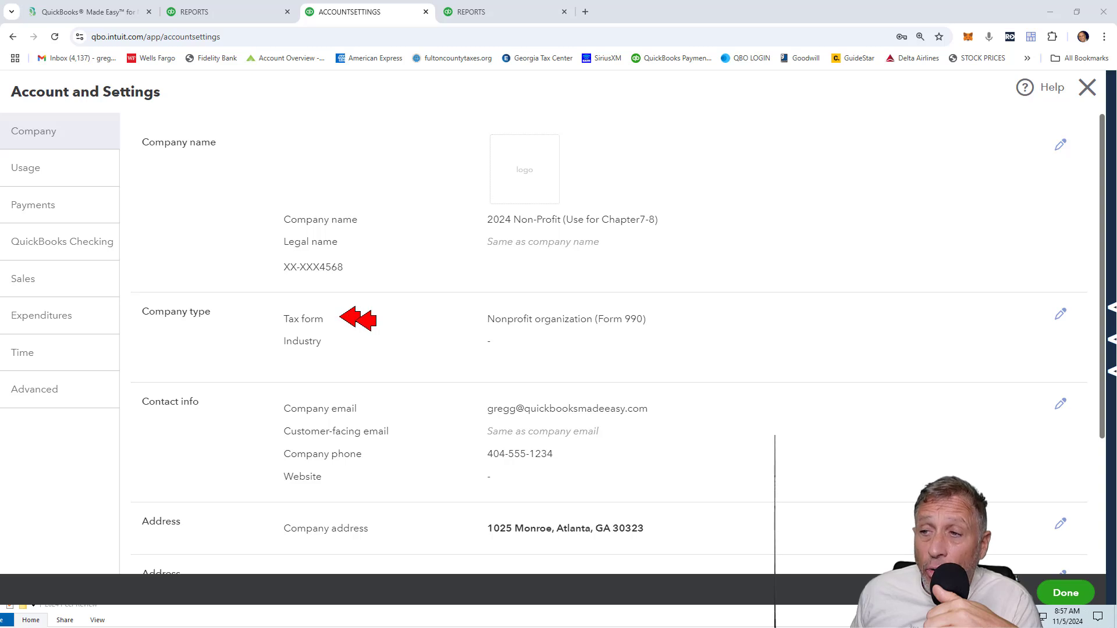
left_click(656, 322)
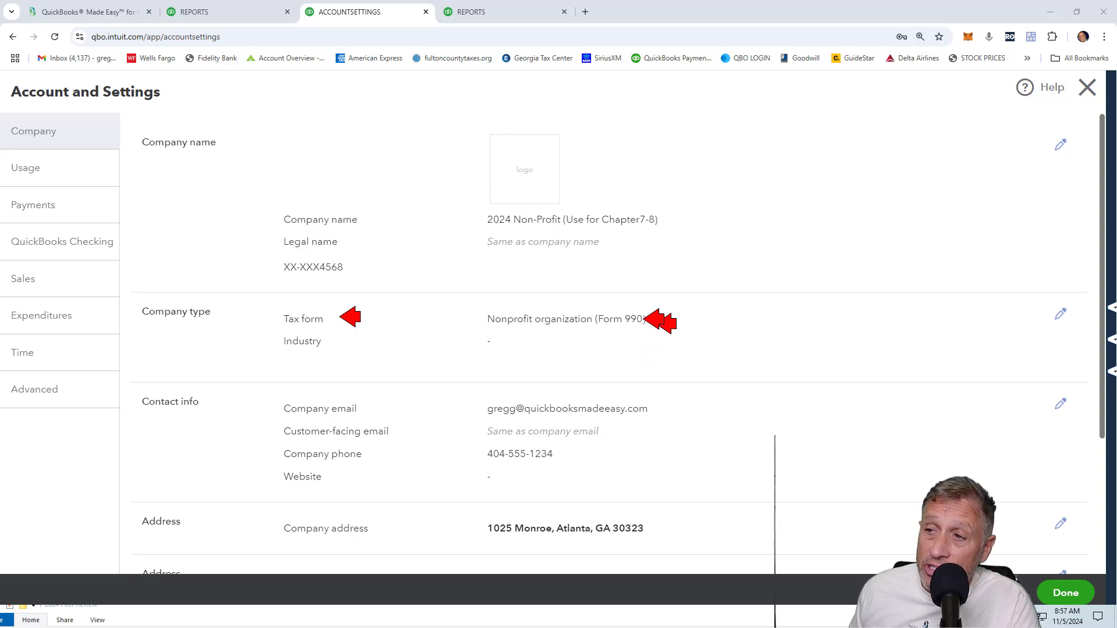
key("Escape")
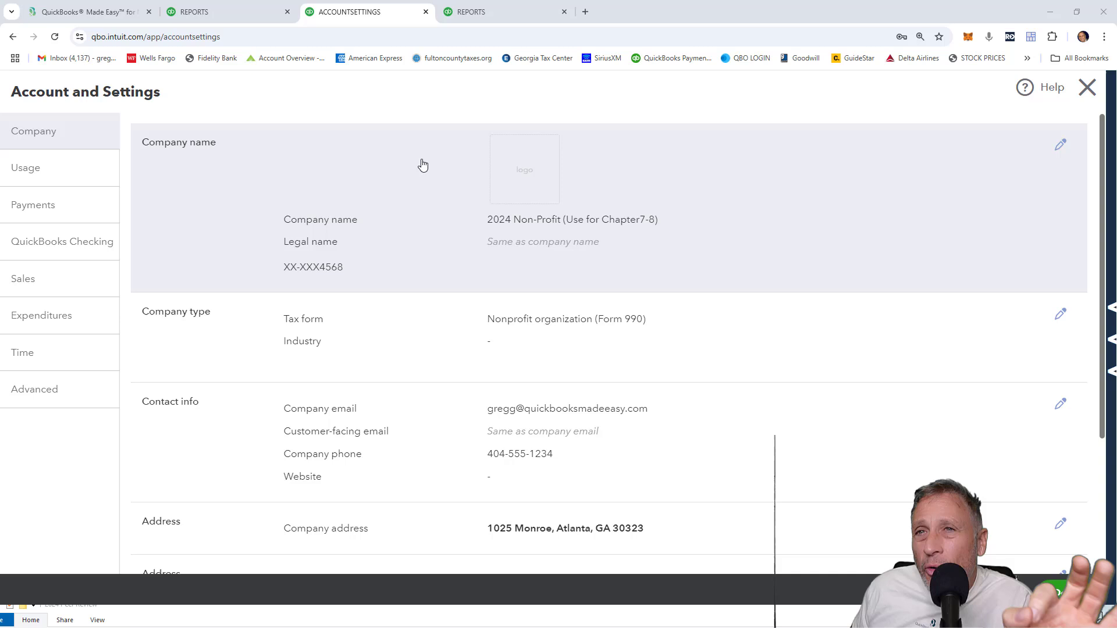
left_click(234, 12)
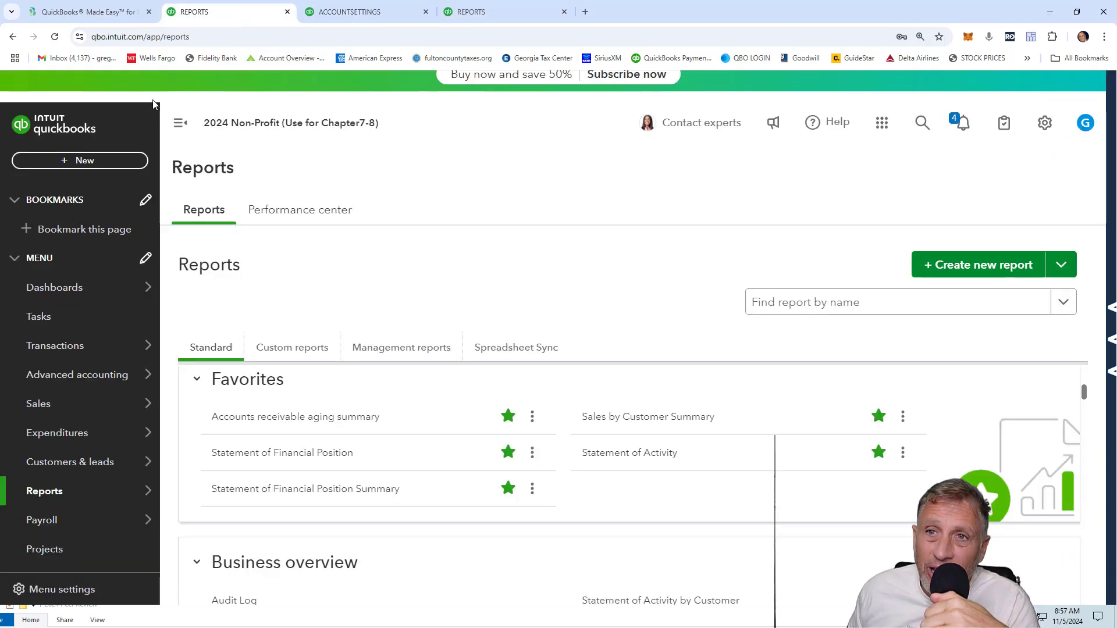
Review the + New create list, then open the full Reports list.
left_click(96, 153)
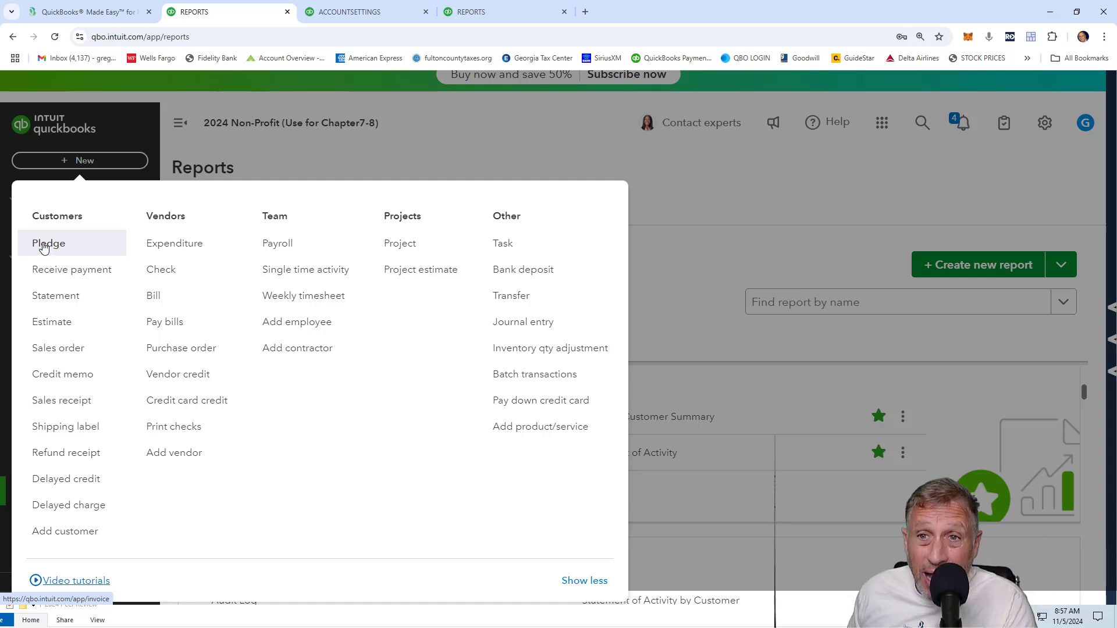
left_click(191, 176)
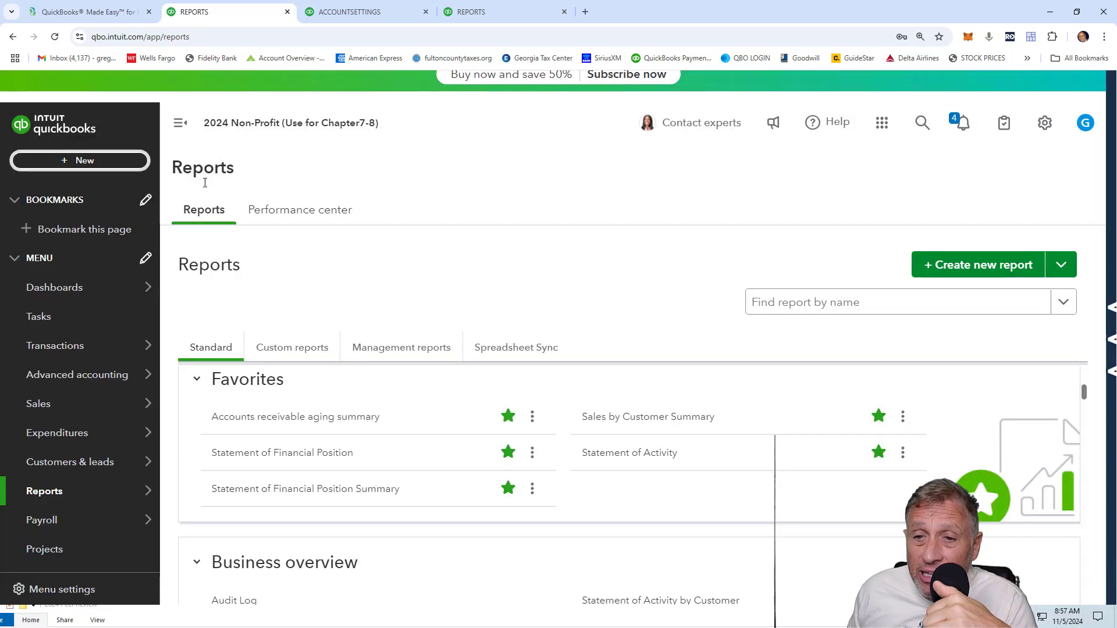
mouse_move(54, 433)
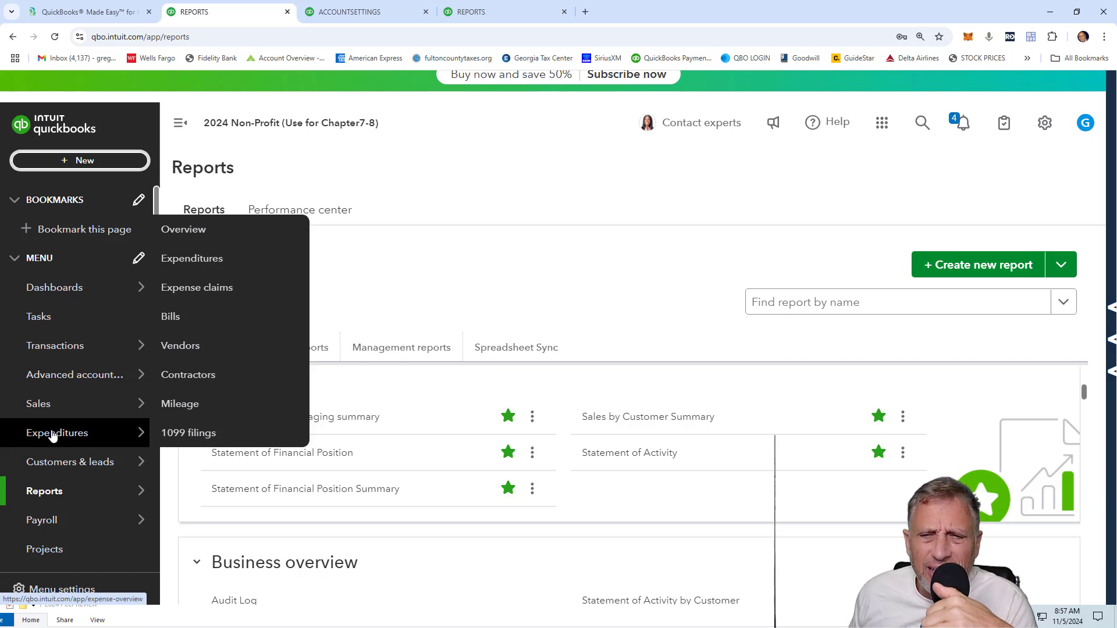
left_click(180, 492)
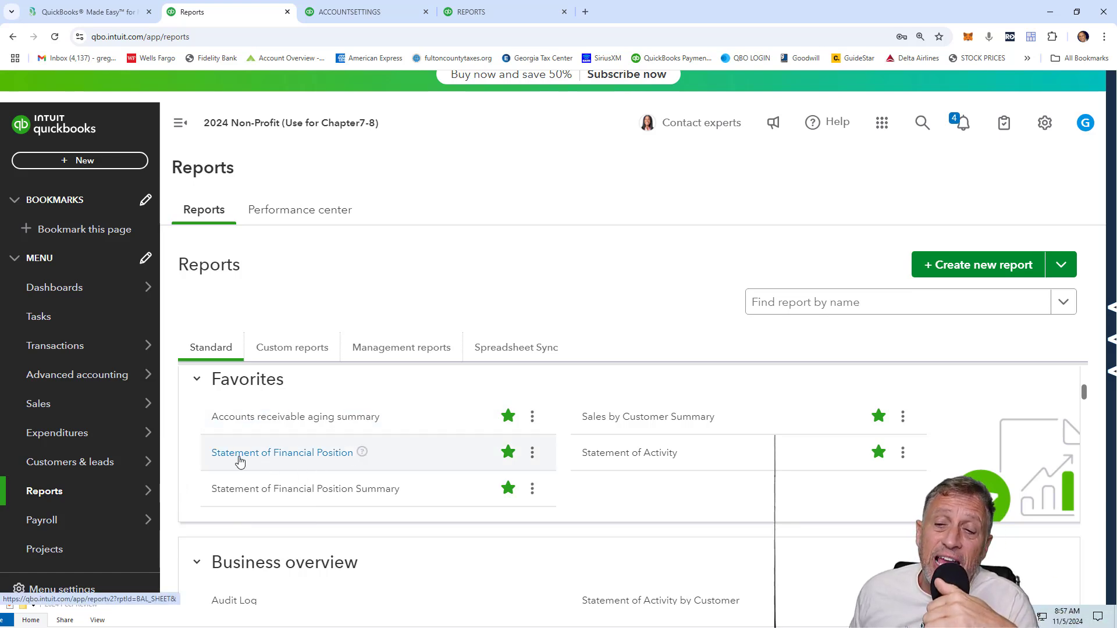
Compare the Reports and Account and Settings tabs, checking Pledge under + New.
left_click(364, 16)
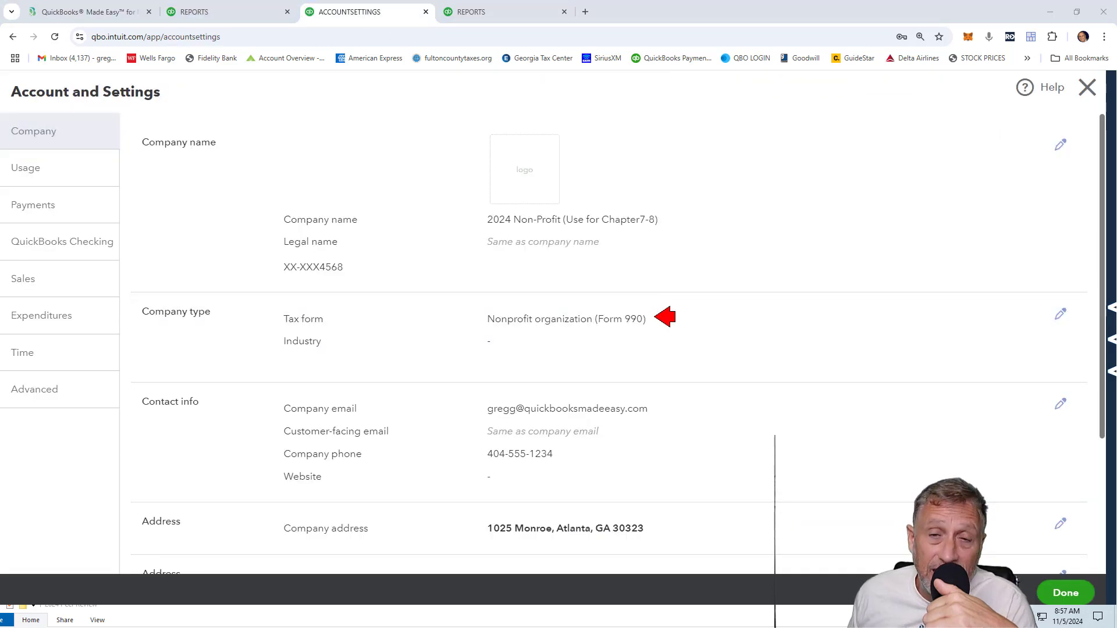
left_click(239, 16)
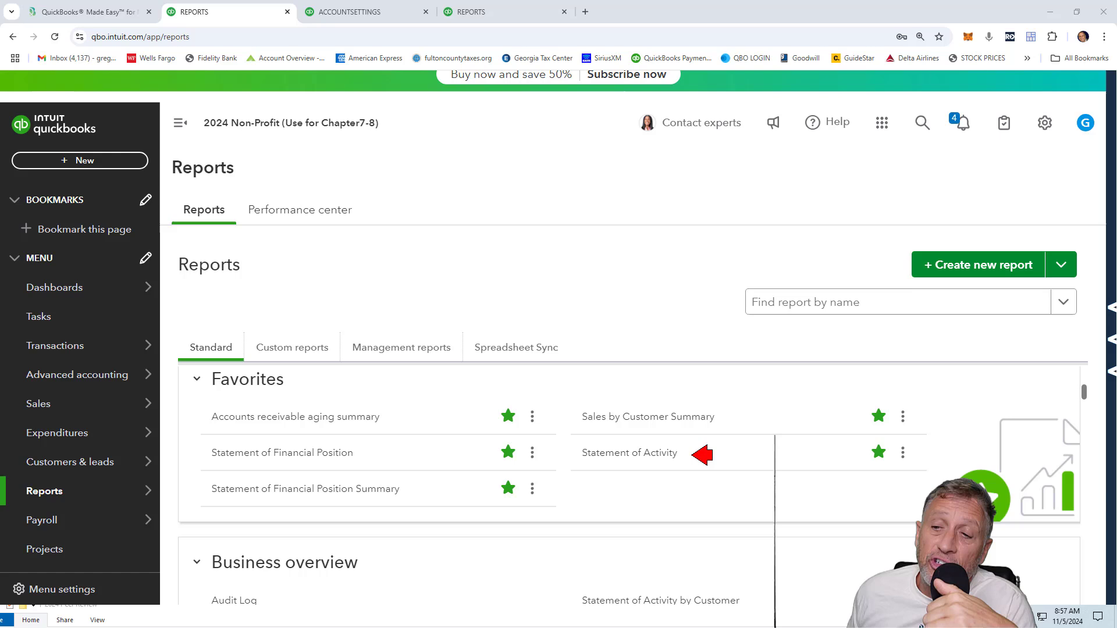
right_click(398, 468)
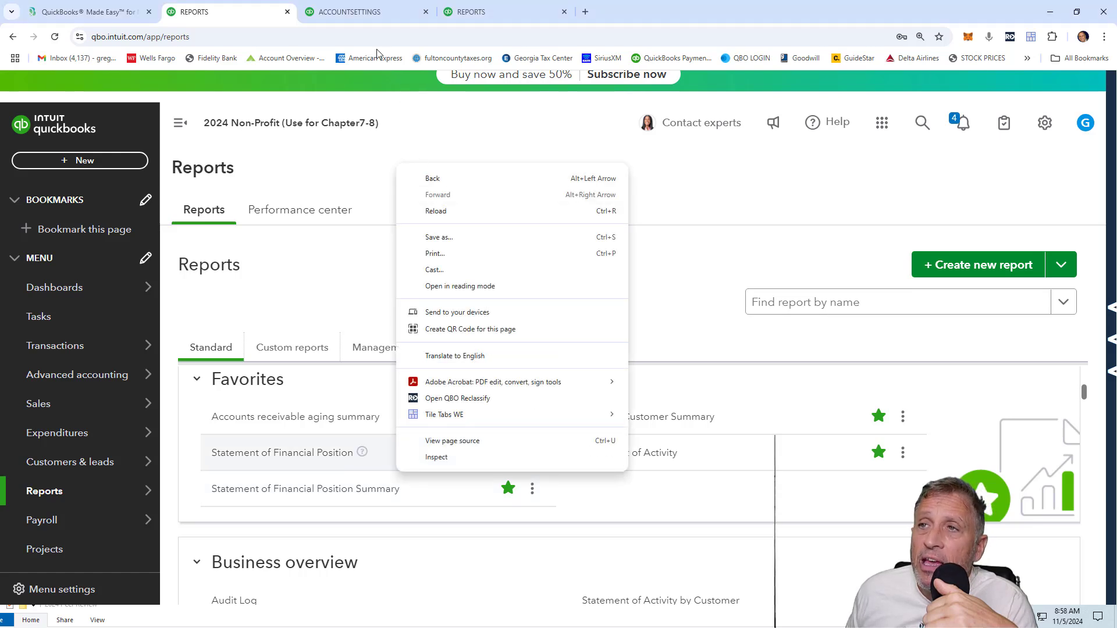
left_click(341, 18)
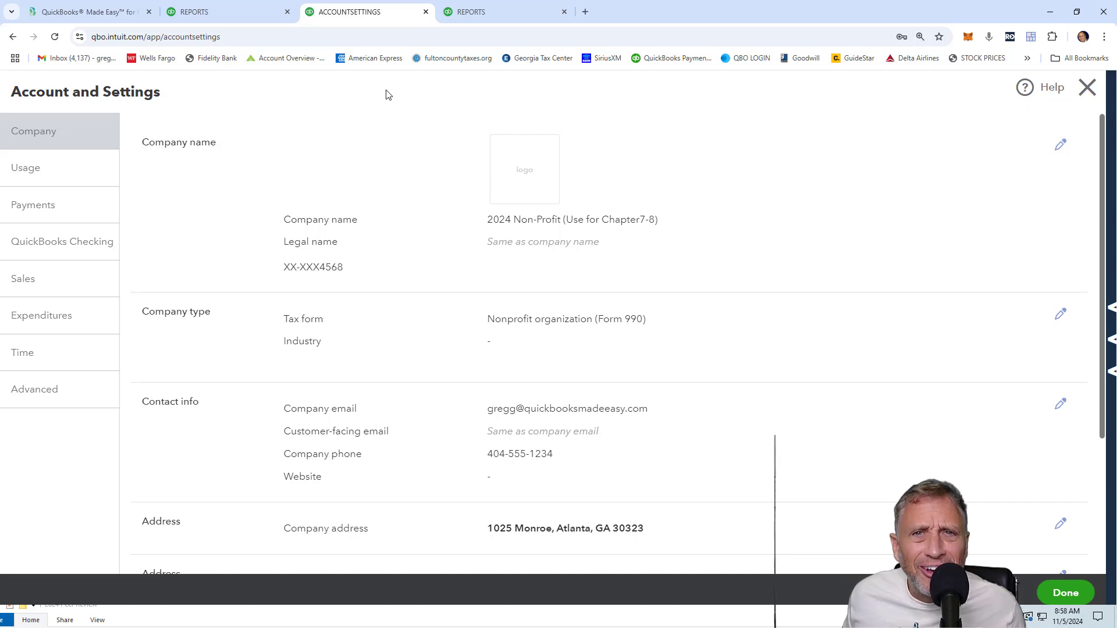
left_click(230, 15)
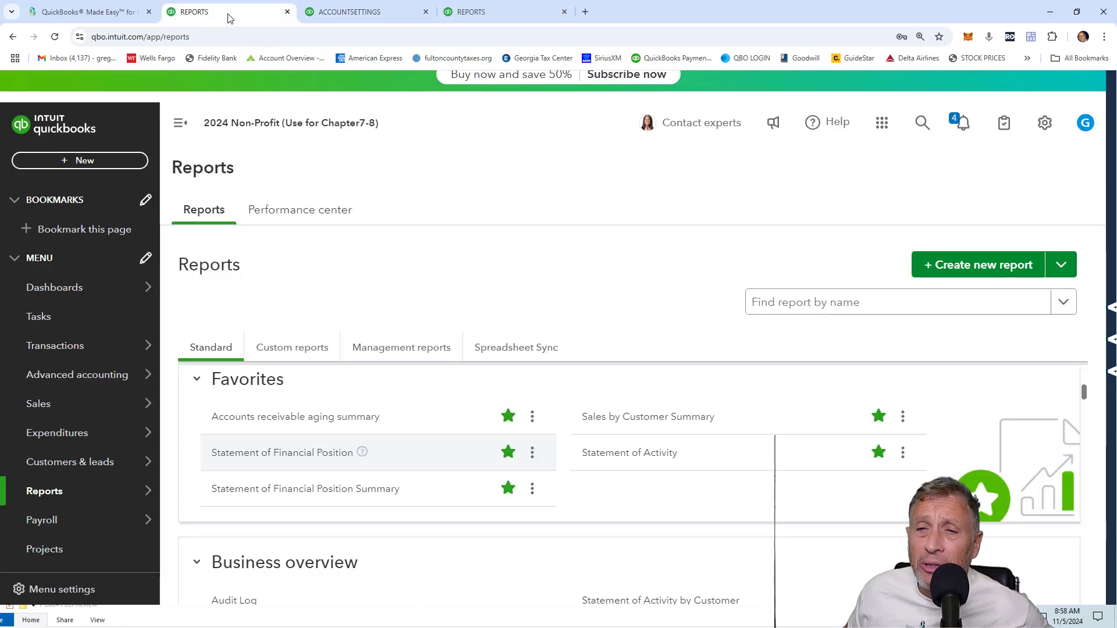
left_click(86, 159)
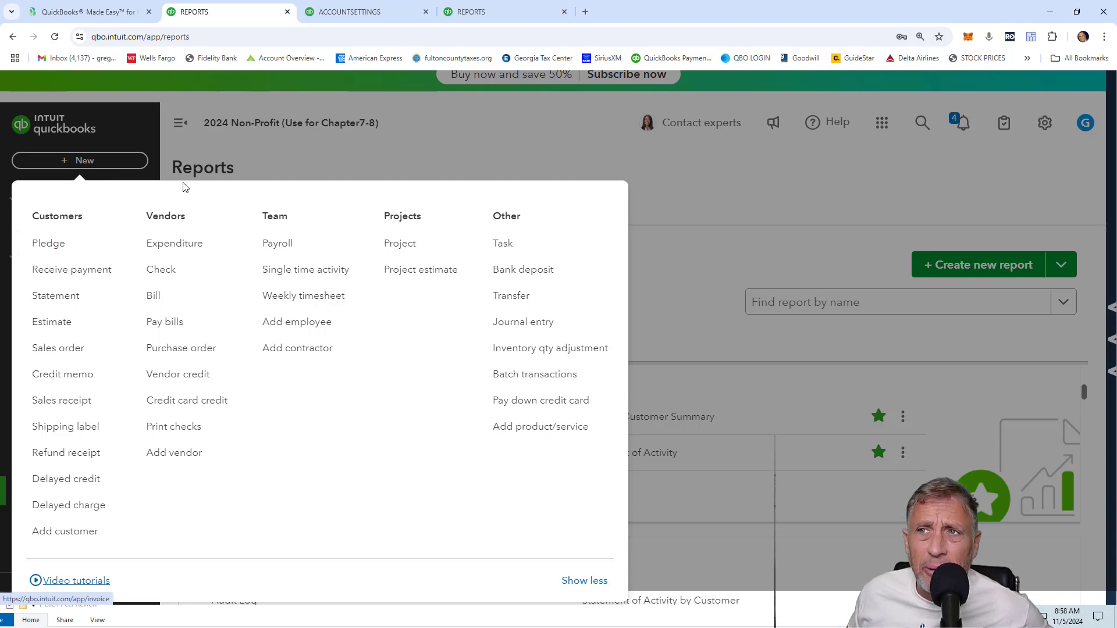
left_click(375, 16)
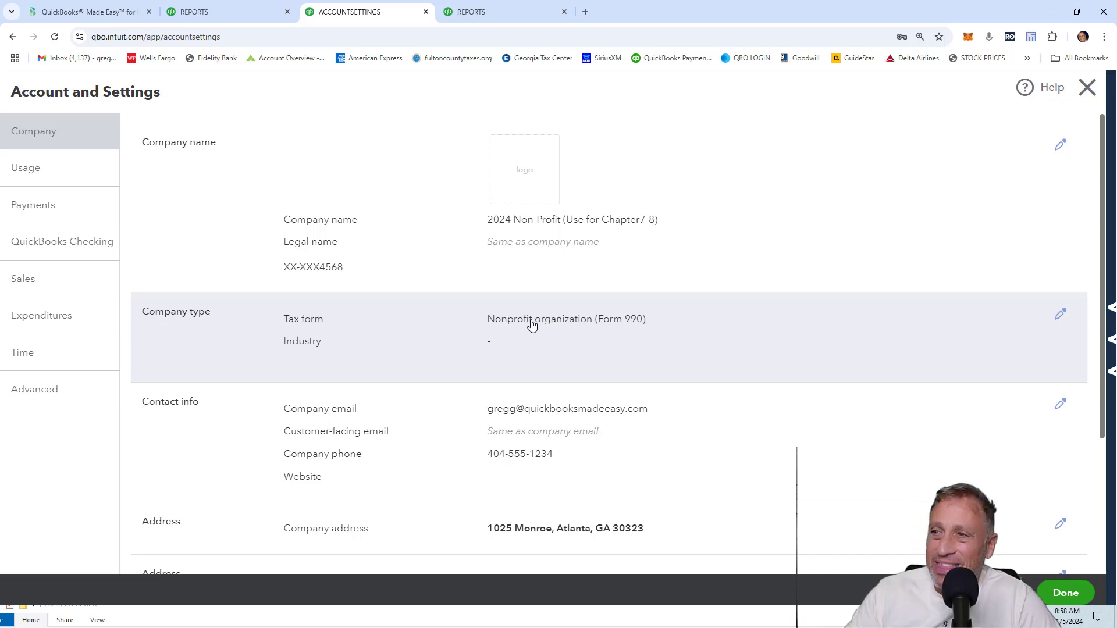
Change the tax form to Not sure/Other/None, save it, and close Account and Settings.
left_click(580, 325)
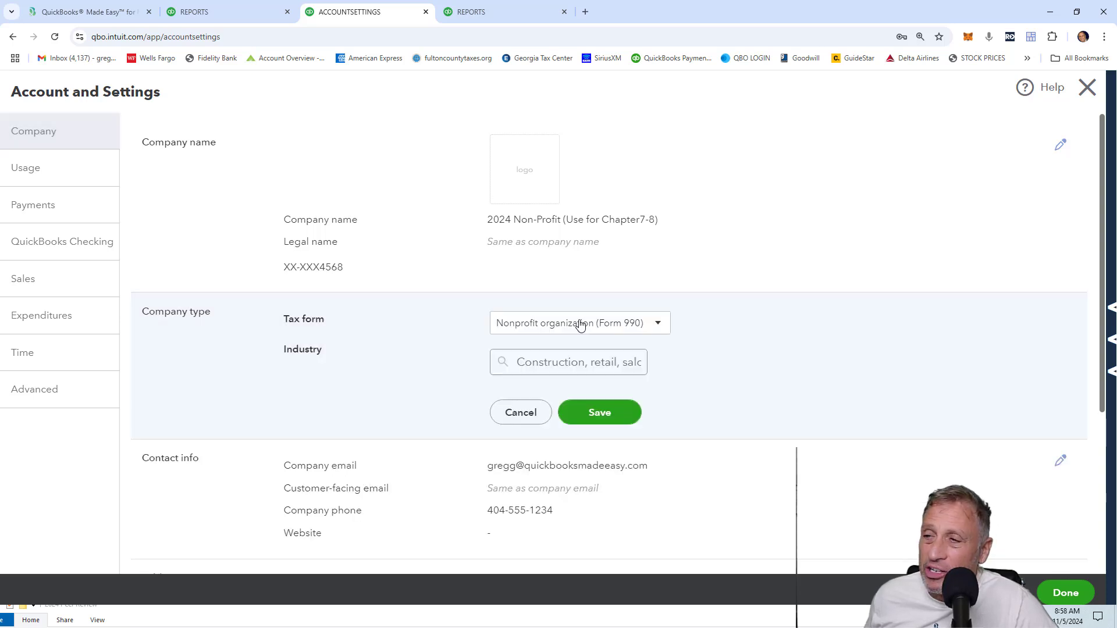
left_click(658, 326)
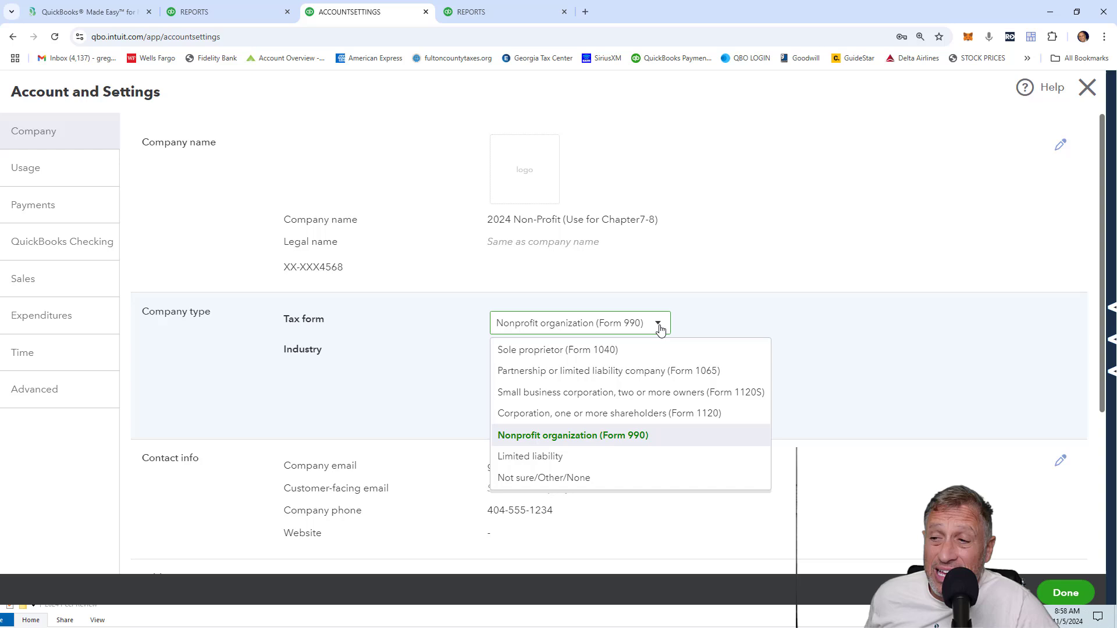
left_click(563, 479)
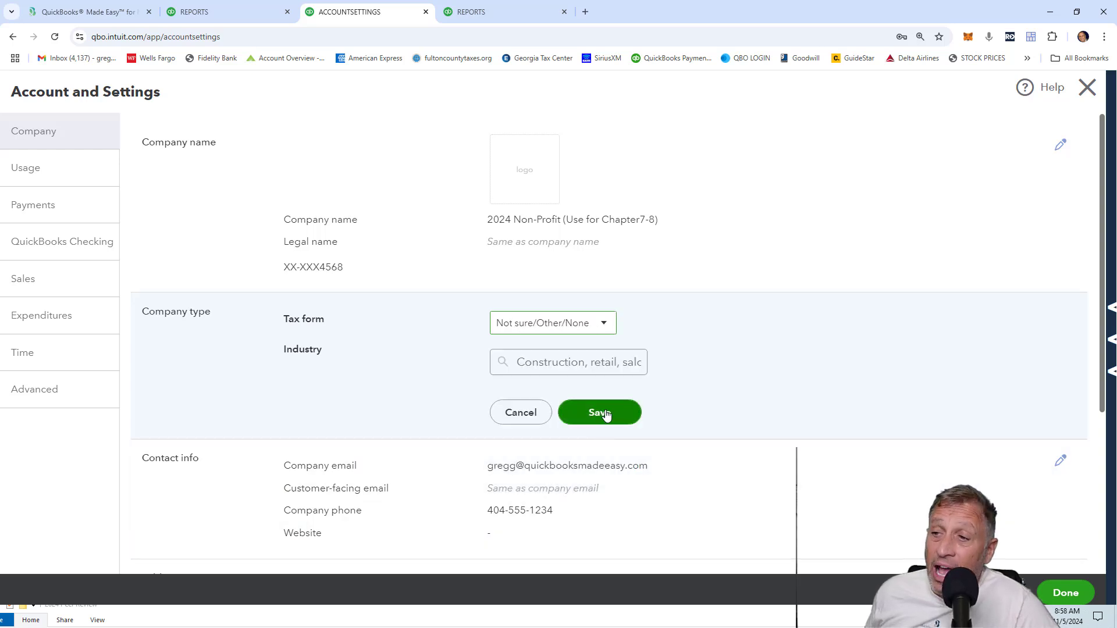
left_click(600, 413)
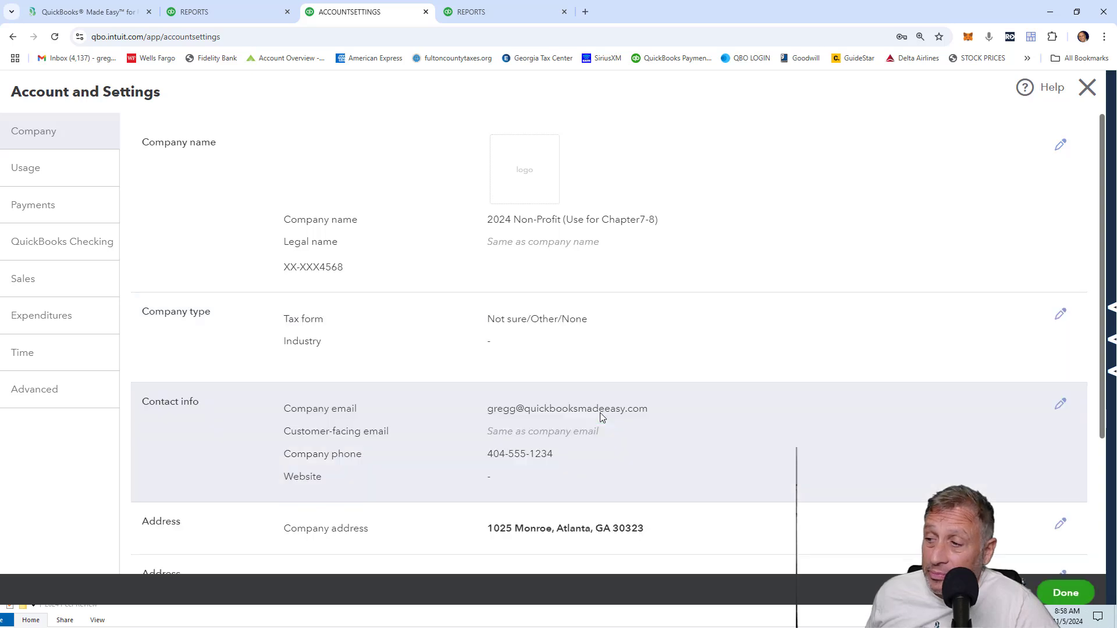
left_click(1064, 593)
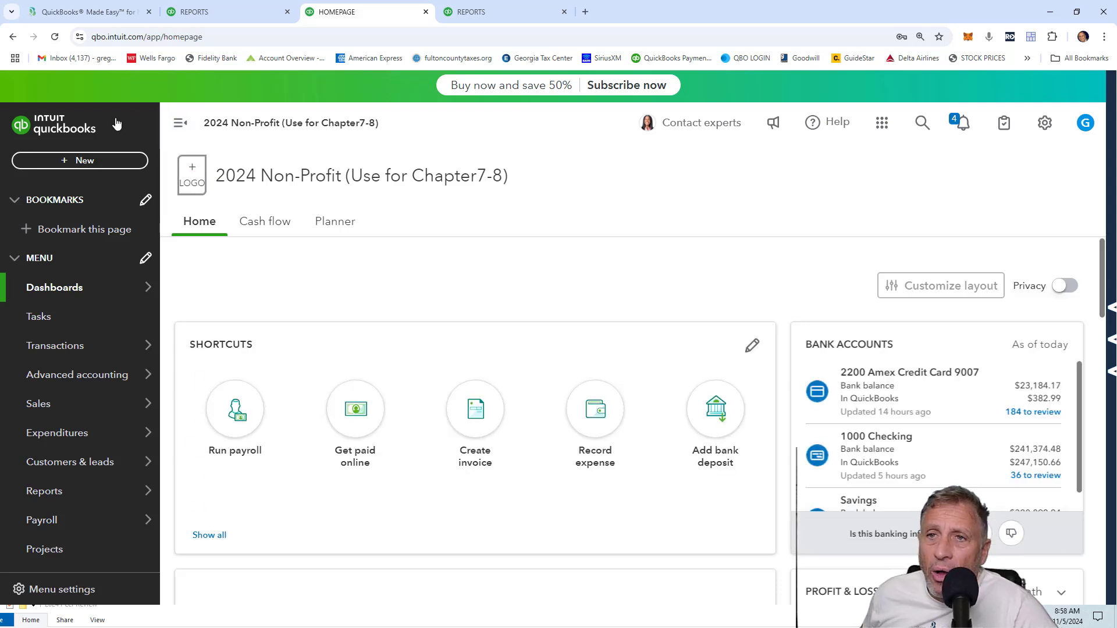
Reload the page so + New lists Invoice, then go to the Customers & leads overview.
left_click(83, 161)
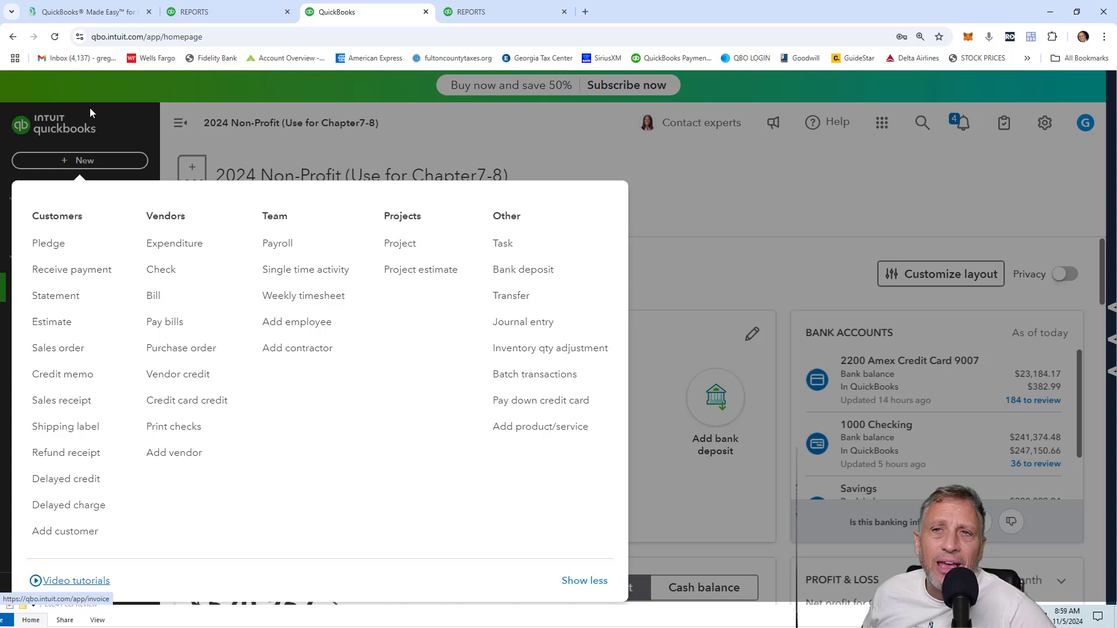
left_click(56, 38)
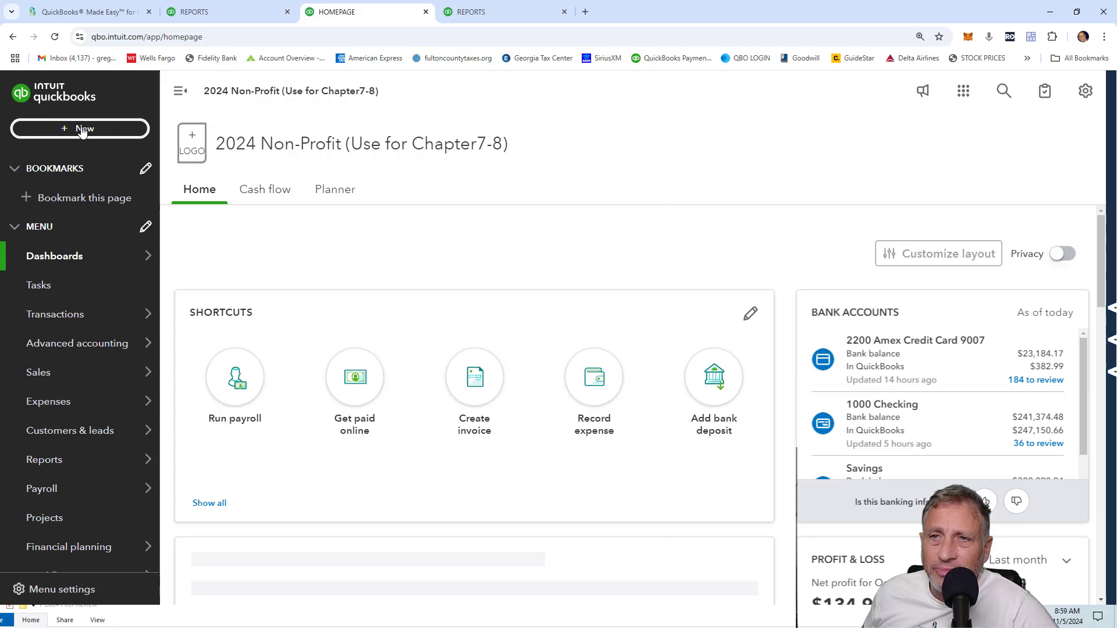
left_click(82, 129)
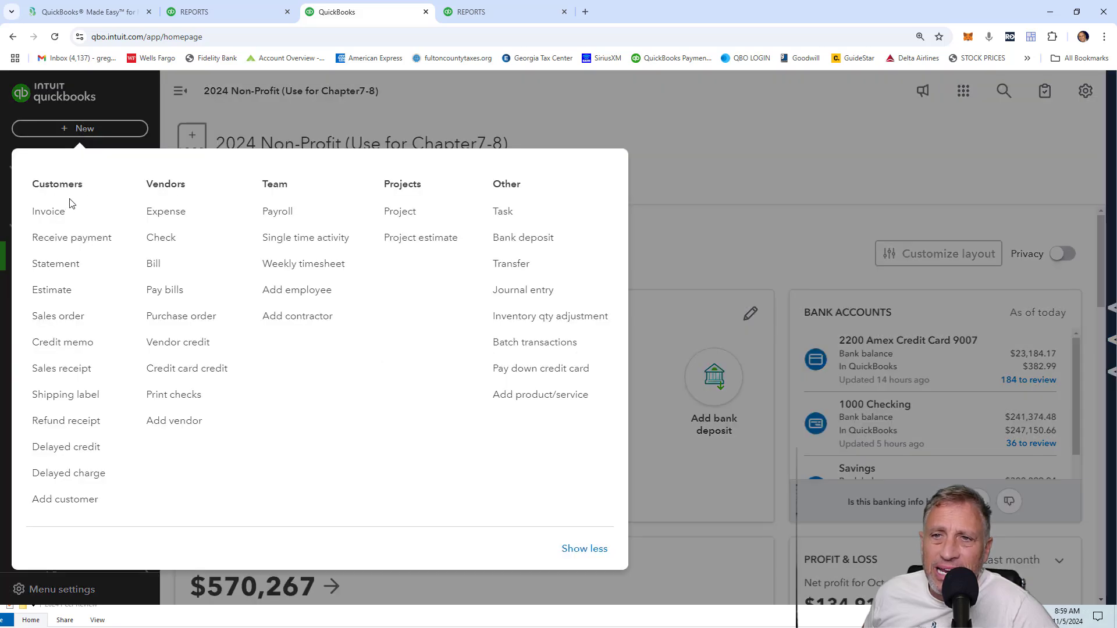
left_click(237, 118)
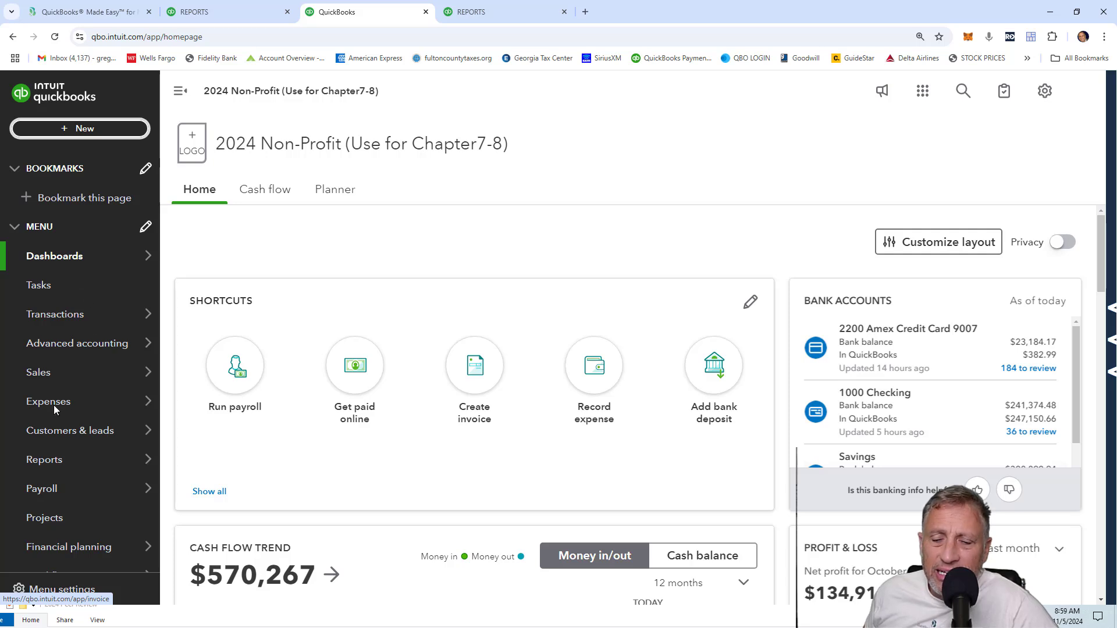
mouse_move(48, 409)
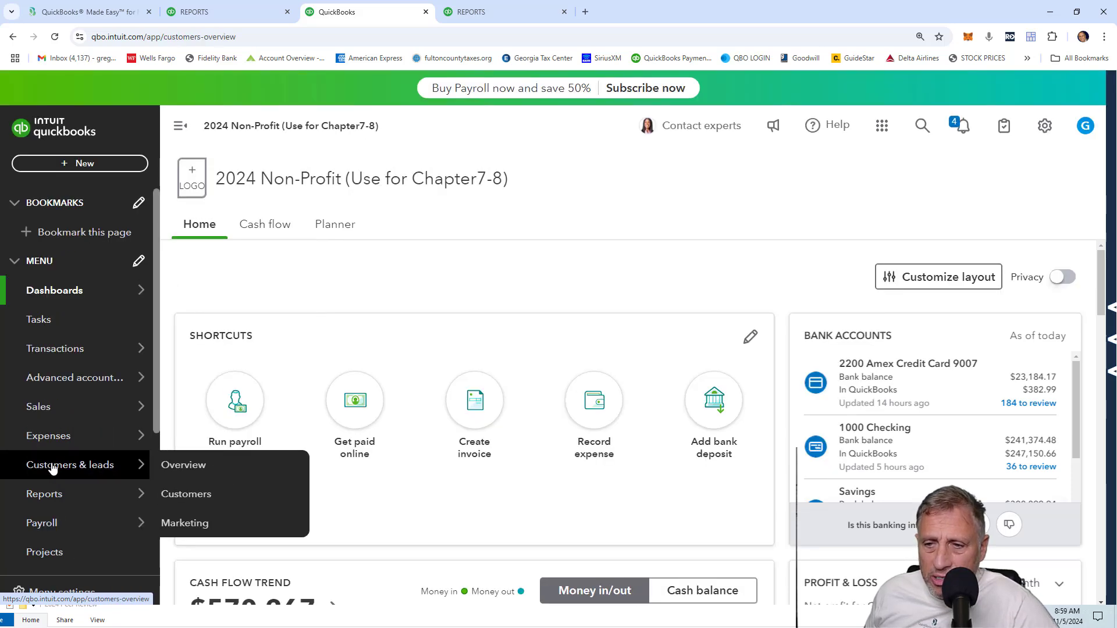
left_click(50, 467)
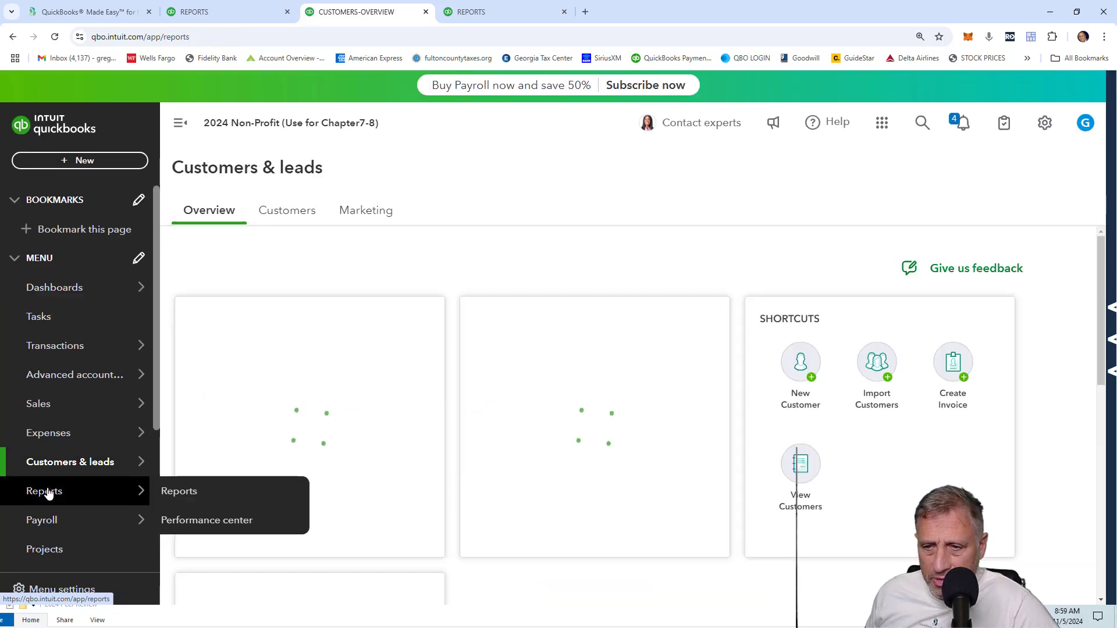
Open Reports and scroll to Favorites, now listing Balance Sheet and Profit and Loss.
left_click(48, 492)
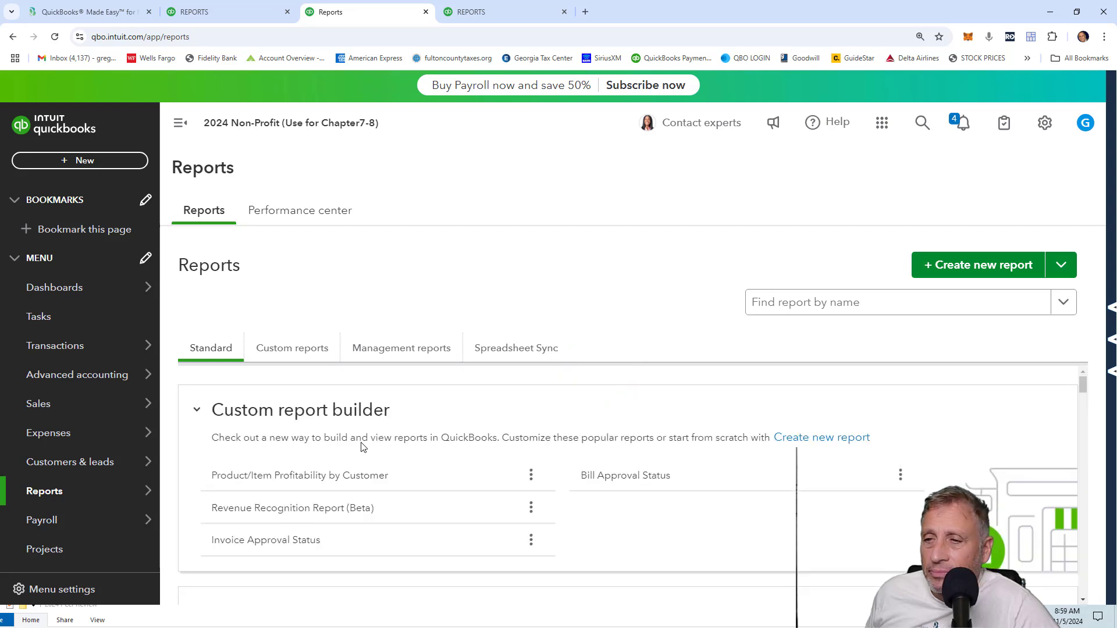
scroll(361, 444, "down", 3)
scroll(361, 449, "down", 1)
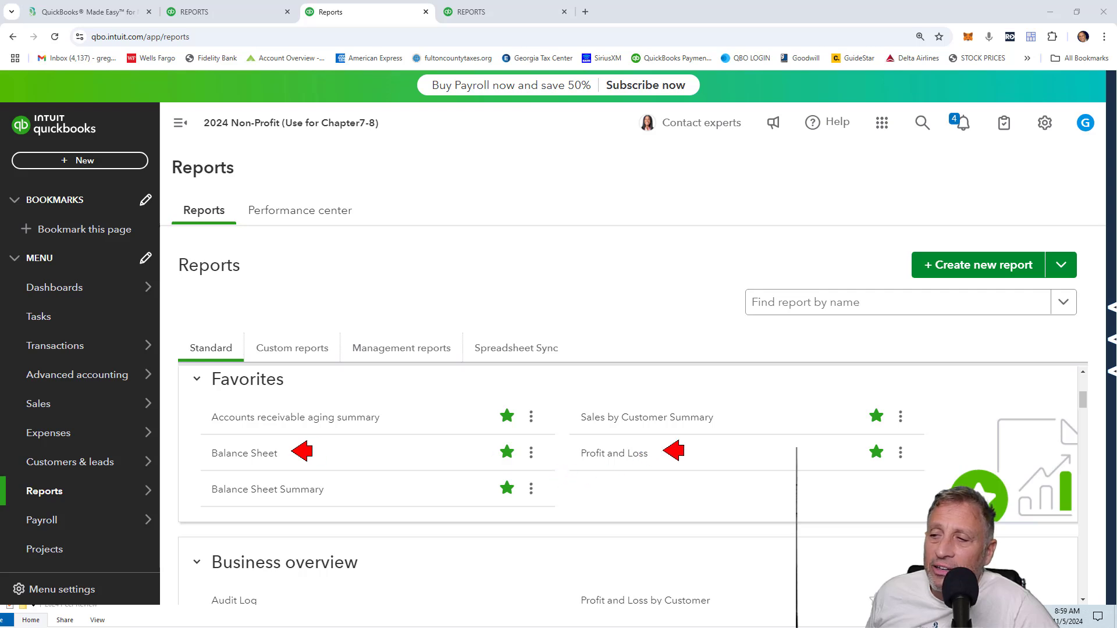
left_click(666, 449)
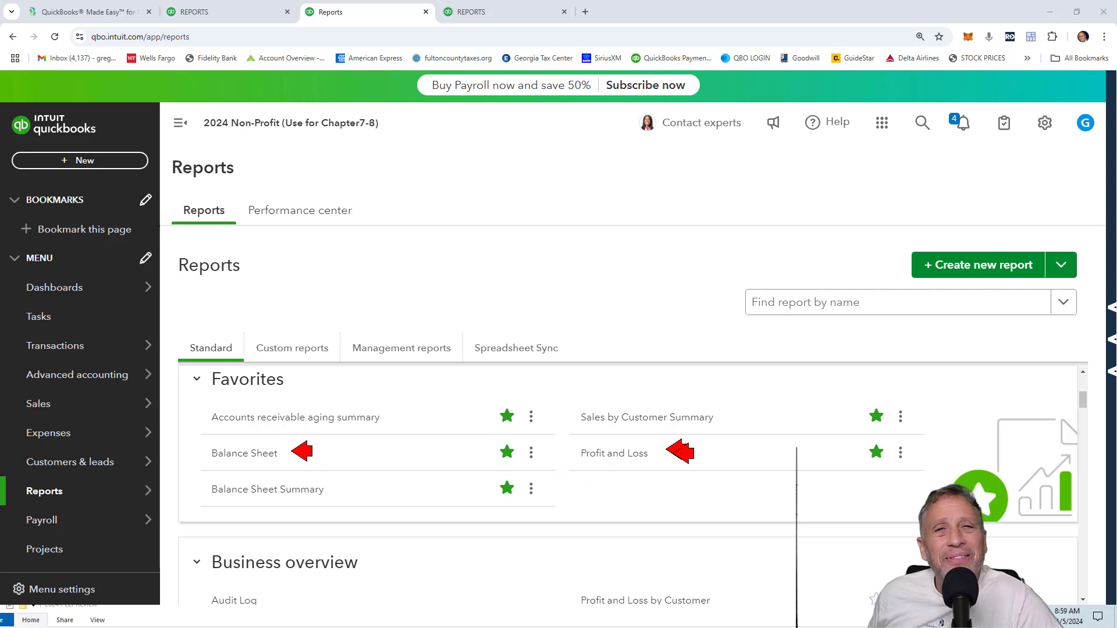
key("Escape")
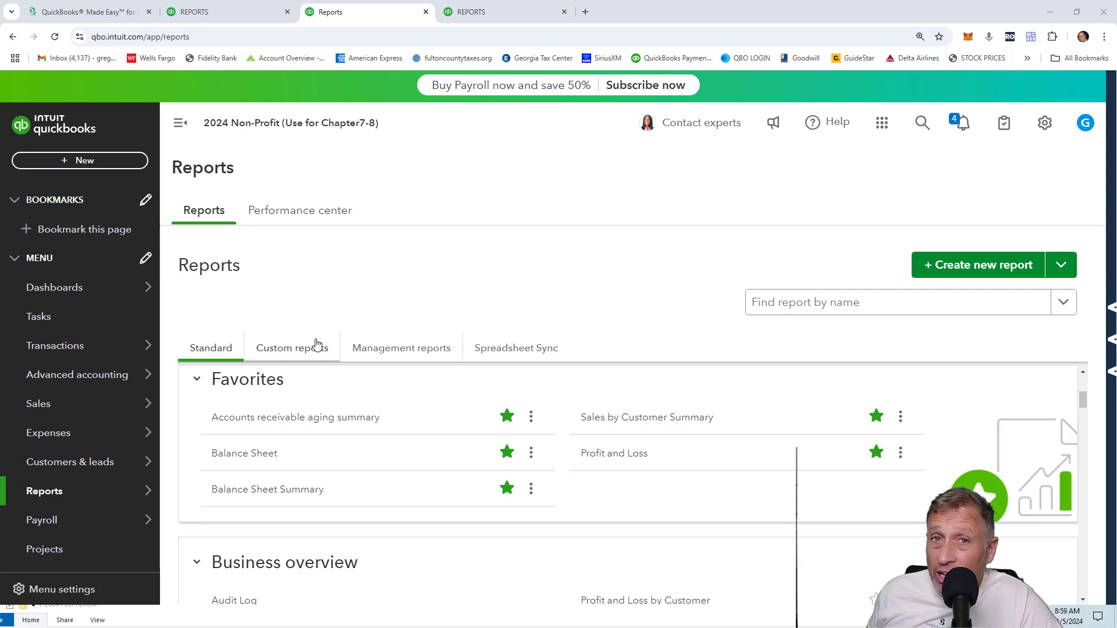
mouse_move(55, 470)
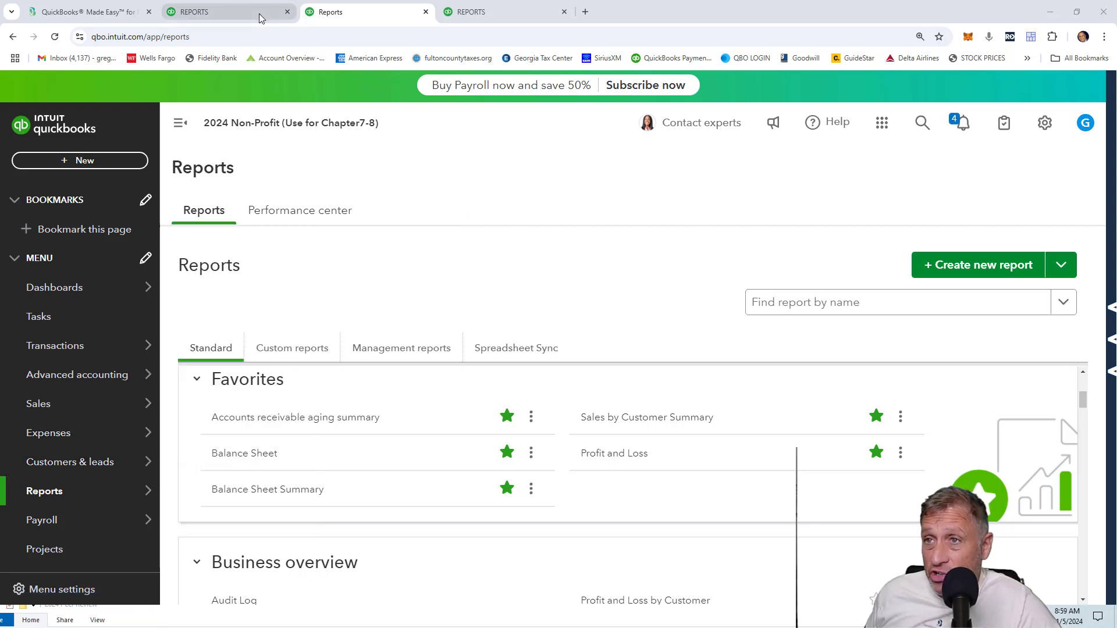
From the other Reports tab, go to Account and settings and pick the Advanced section.
left_click(259, 13)
left_click(1046, 122)
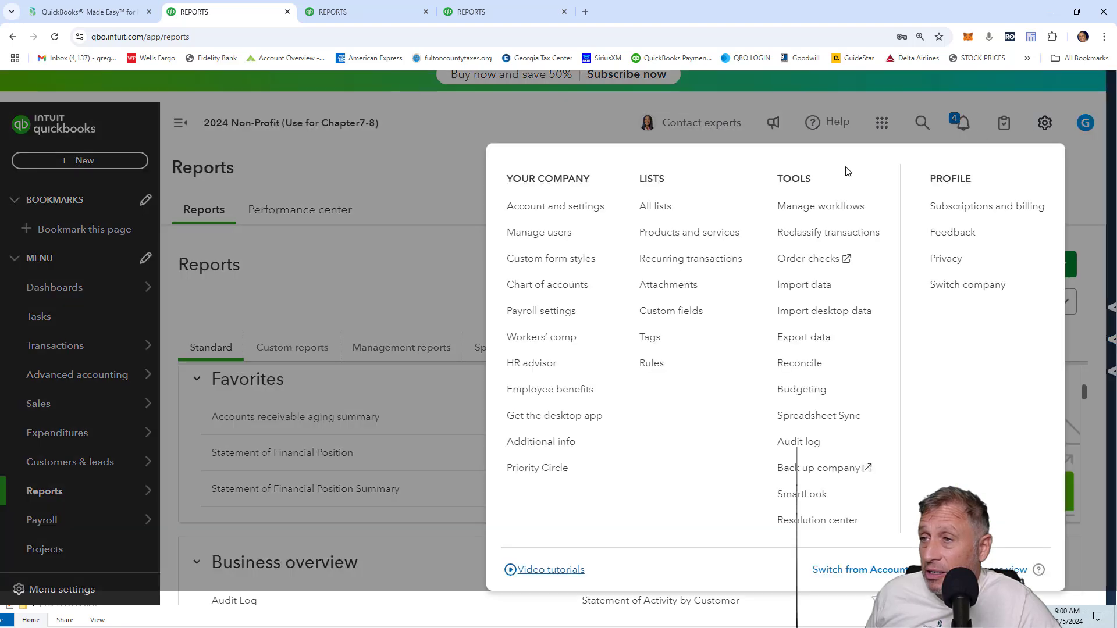
left_click(584, 212)
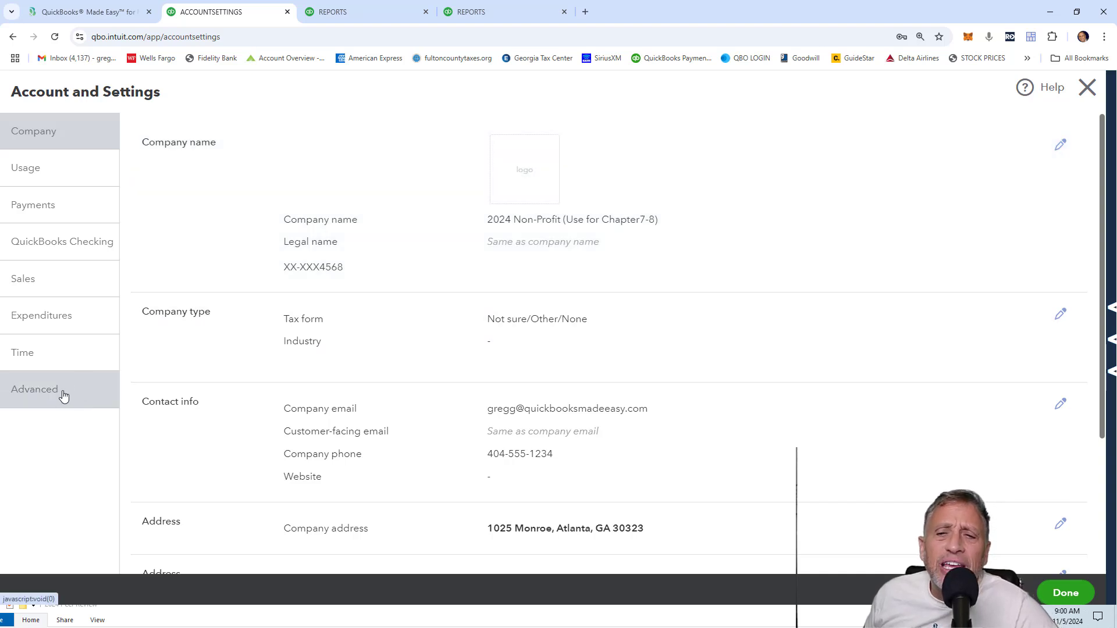
left_click(64, 396)
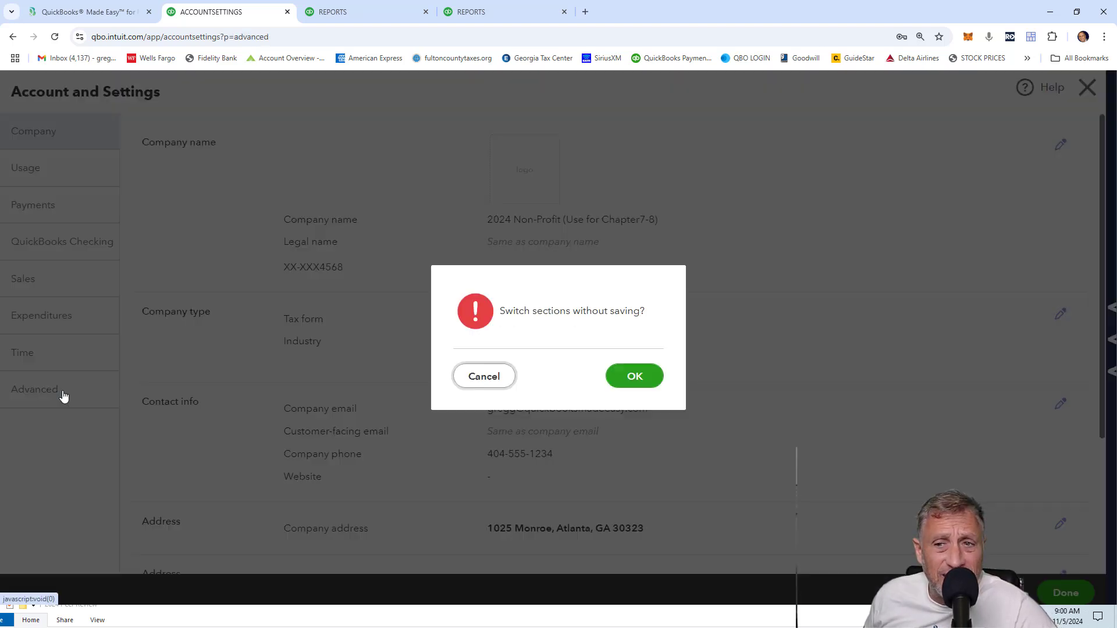
In Advanced > Other preferences, set the Customer label to Donors.
left_click(629, 378)
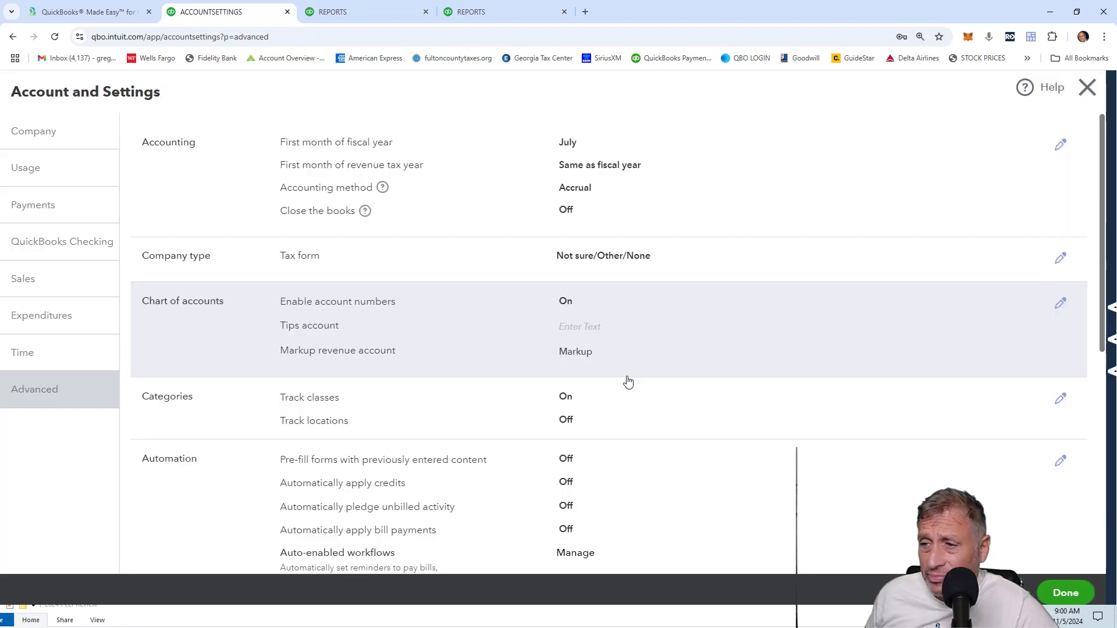
scroll(628, 381, "down", 7)
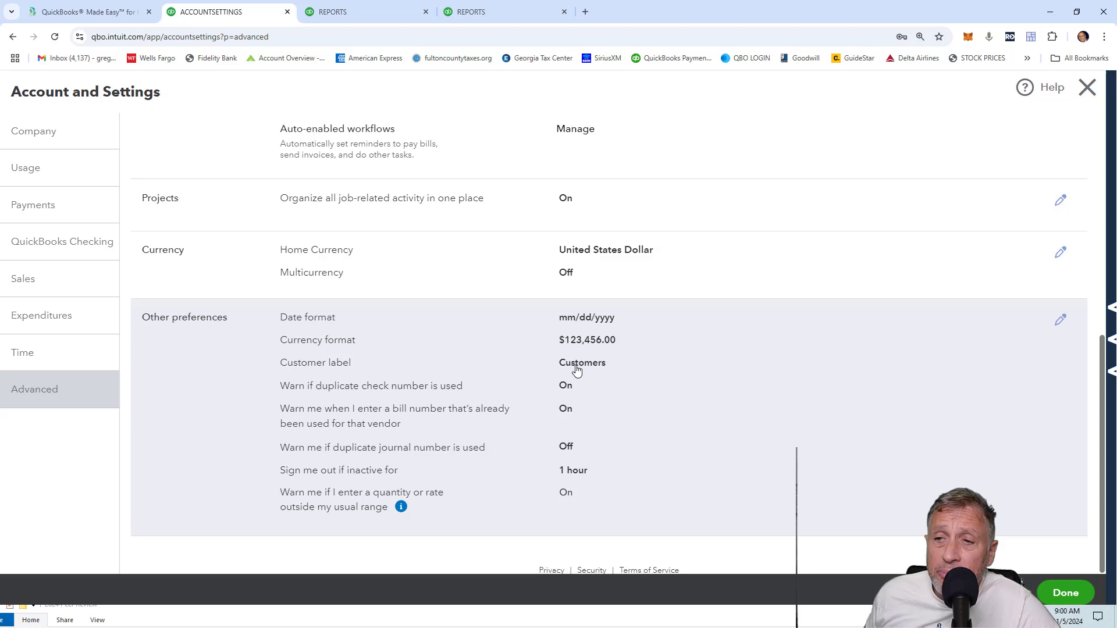
left_click(576, 369)
left_click(627, 382)
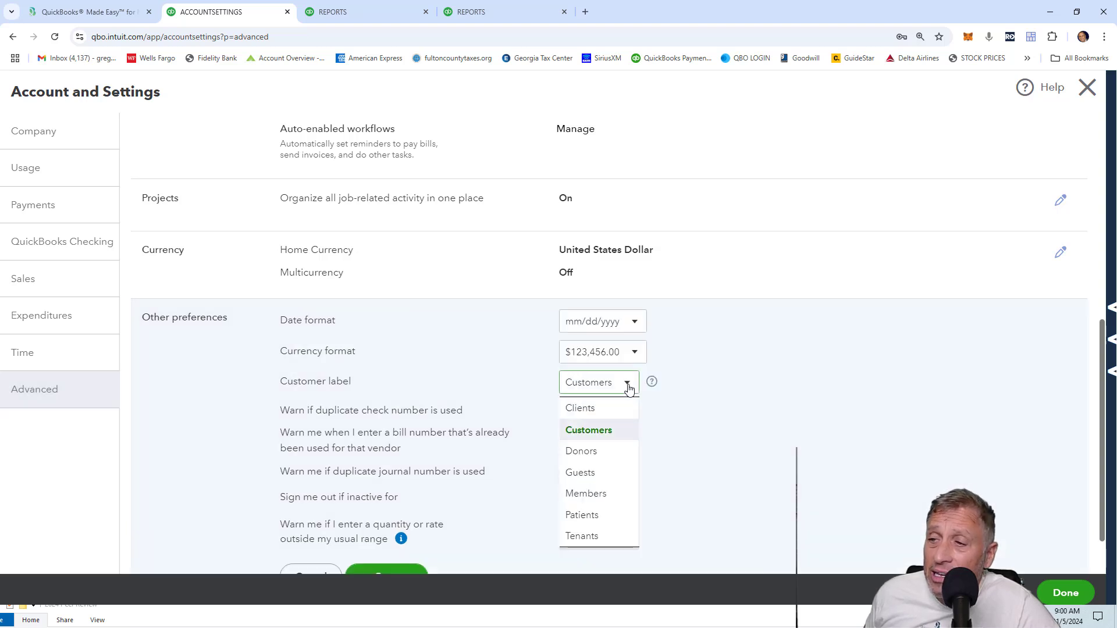
left_click(582, 452)
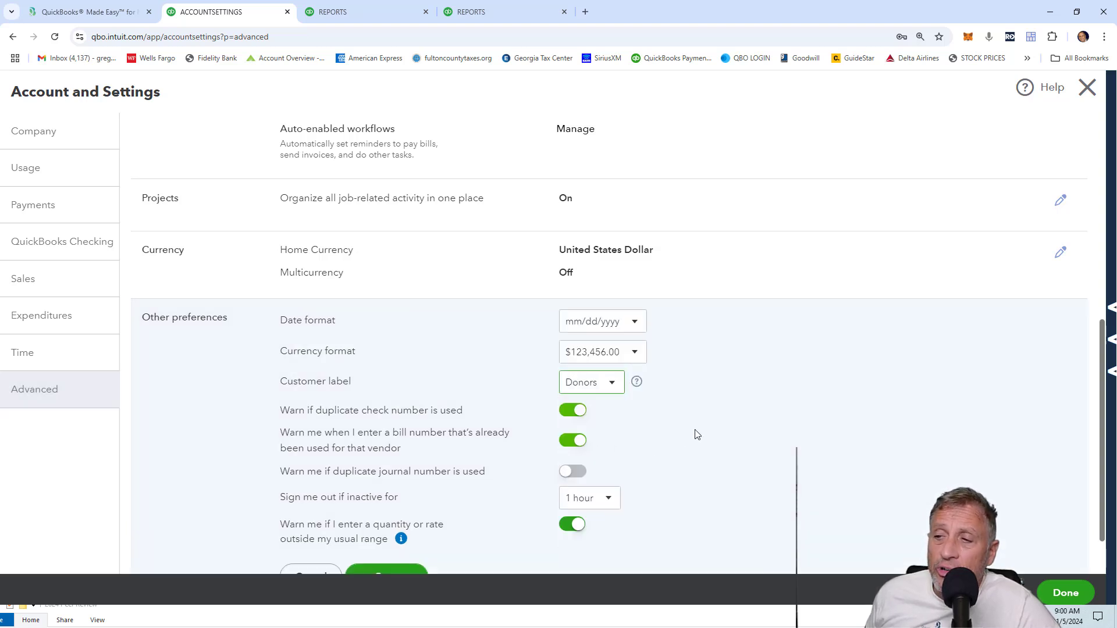
left_click(1059, 591)
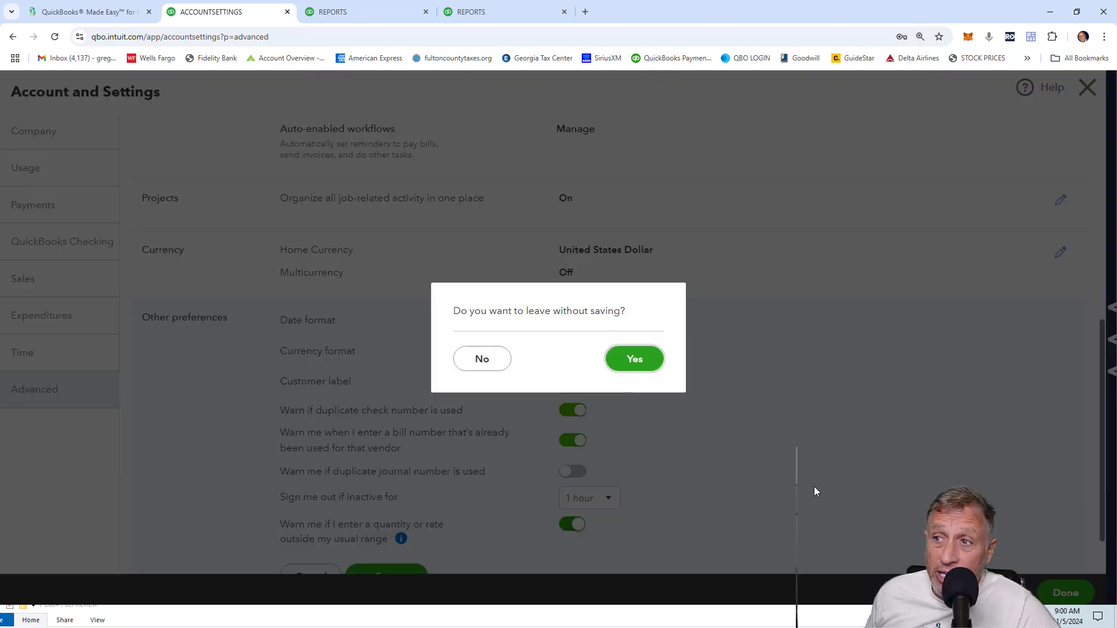
left_click(482, 359)
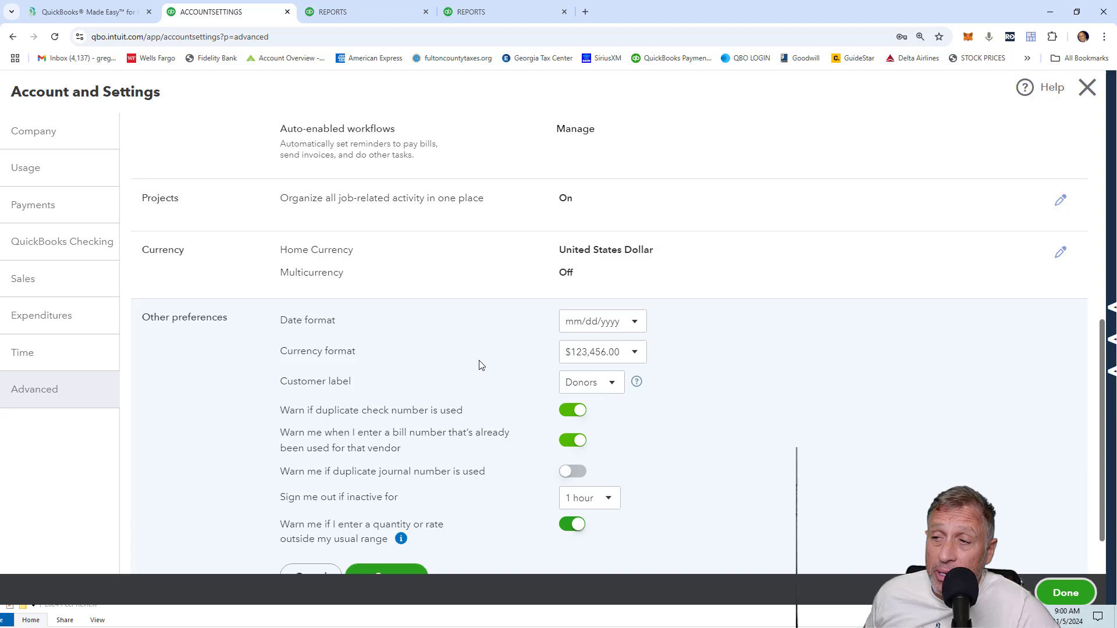
Save the Donors customer label, confirm it stays Donors, and close settings back to Reports.
scroll(487, 372, "down", 1)
left_click(394, 511)
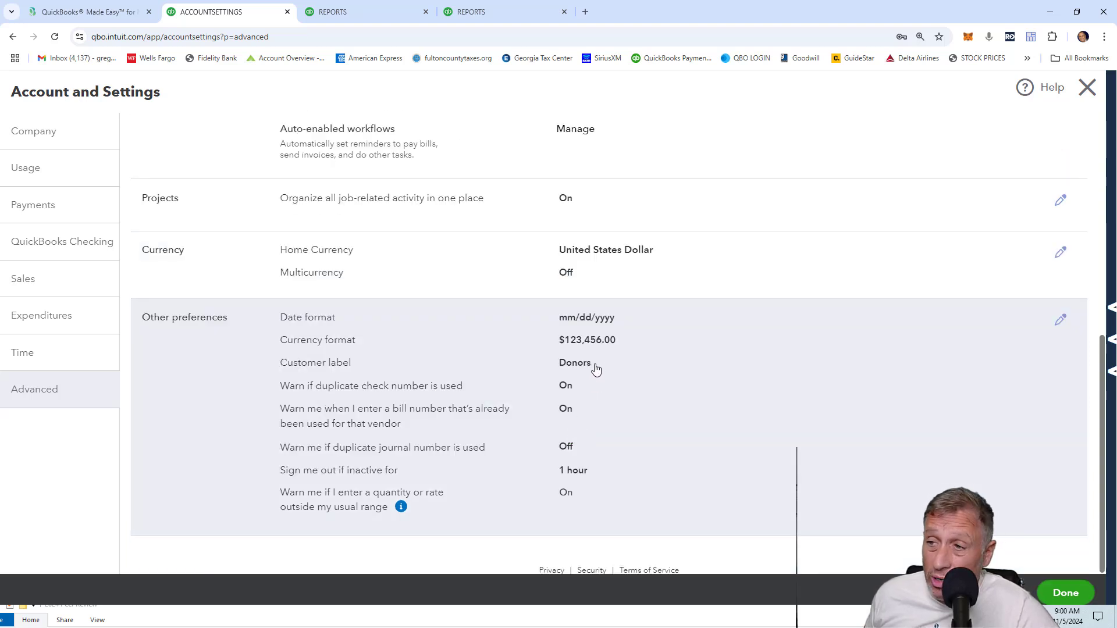
left_click(592, 369)
left_click(612, 386)
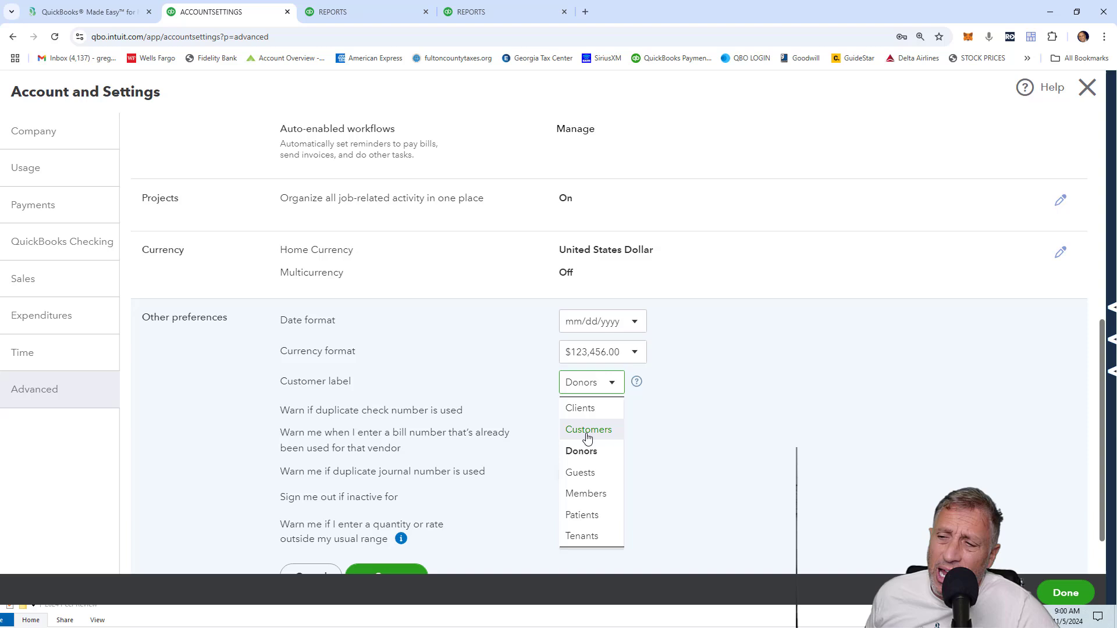
left_click(581, 451)
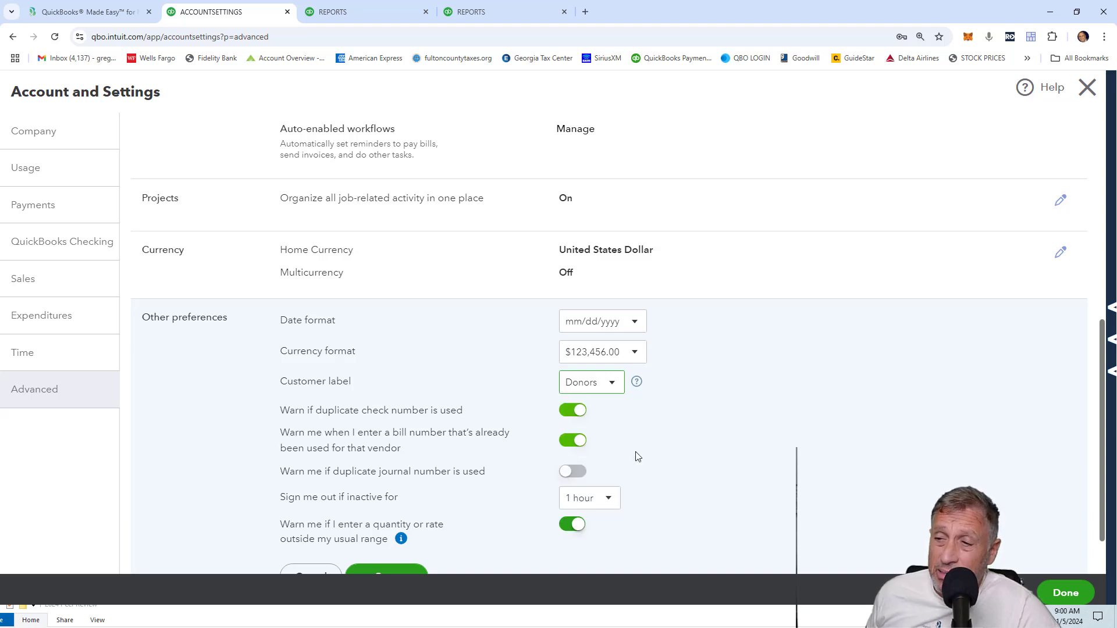
left_click(1057, 592)
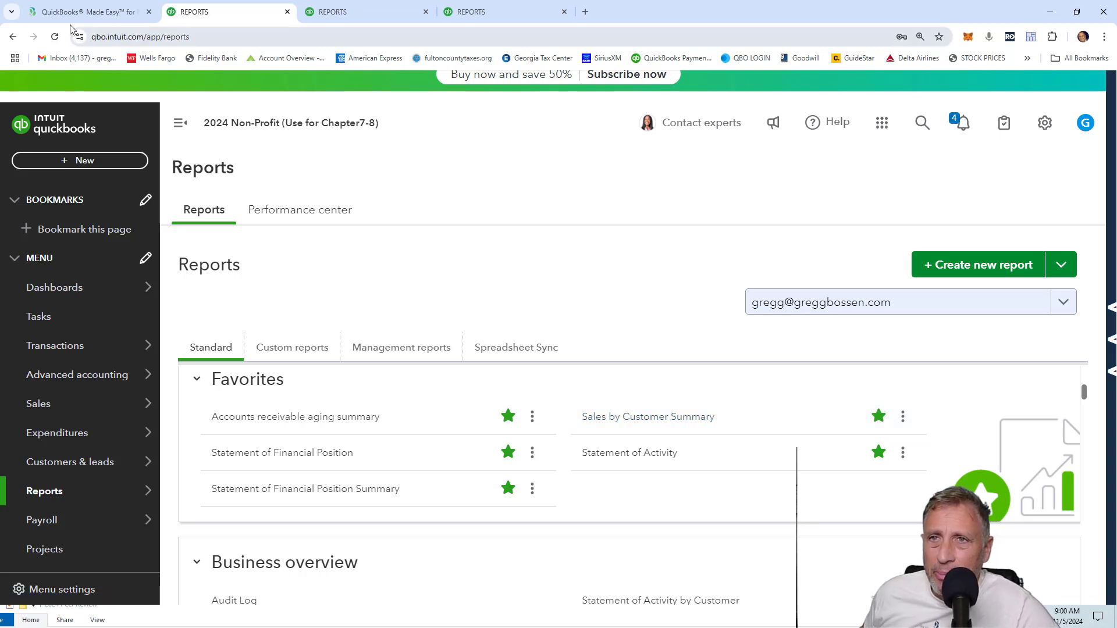
Reload the Reports page so the menu reads Donors & leads and Expenses.
left_click(54, 38)
mouse_move(122, 451)
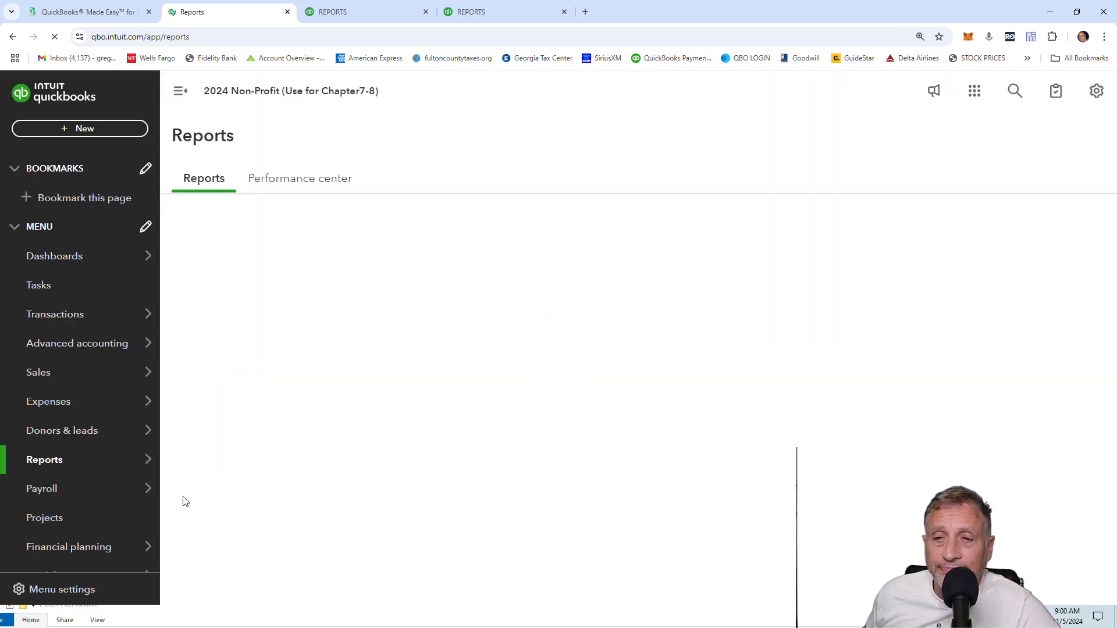
mouse_move(39, 464)
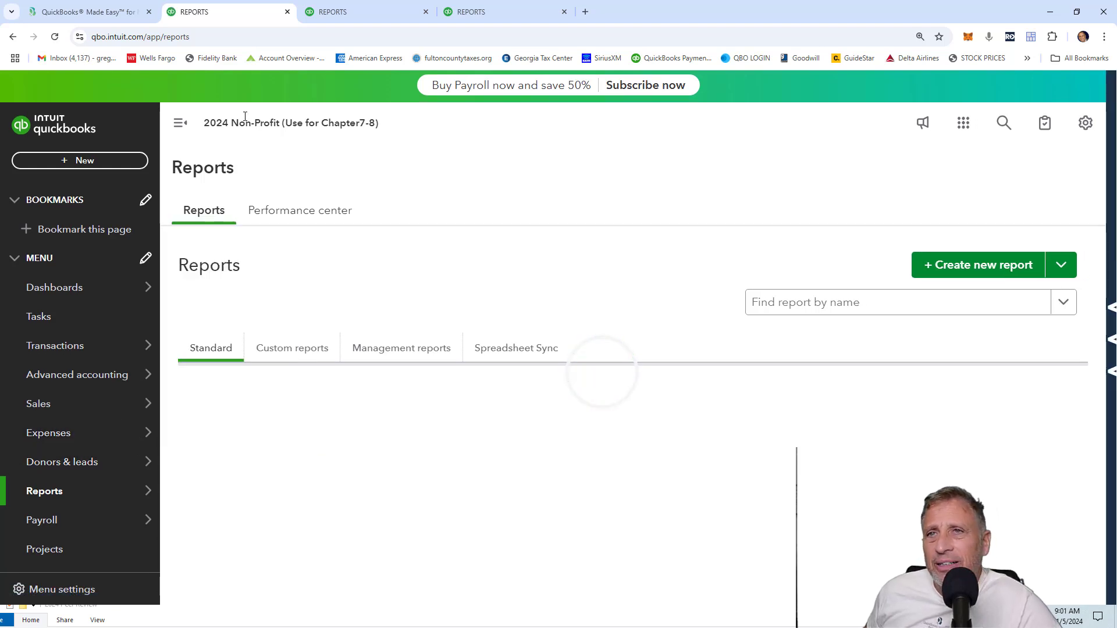
Go to the QuickBooks Made Easy Live Webinars page and browse the November 2024 Fundamentals 3 Day Series cards.
left_click(99, 13)
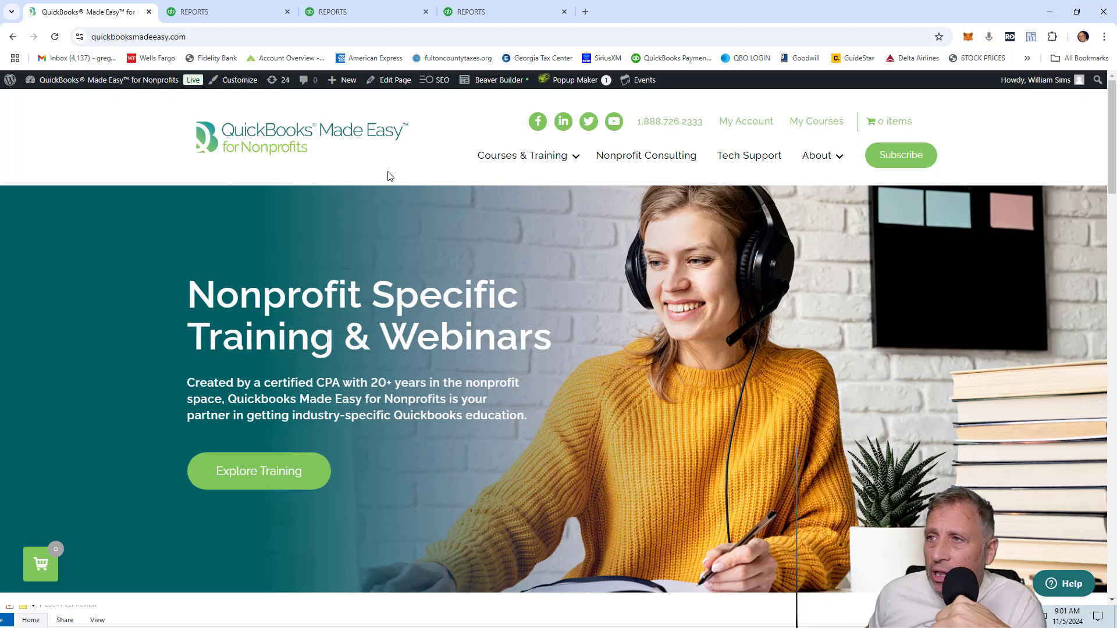
mouse_move(517, 167)
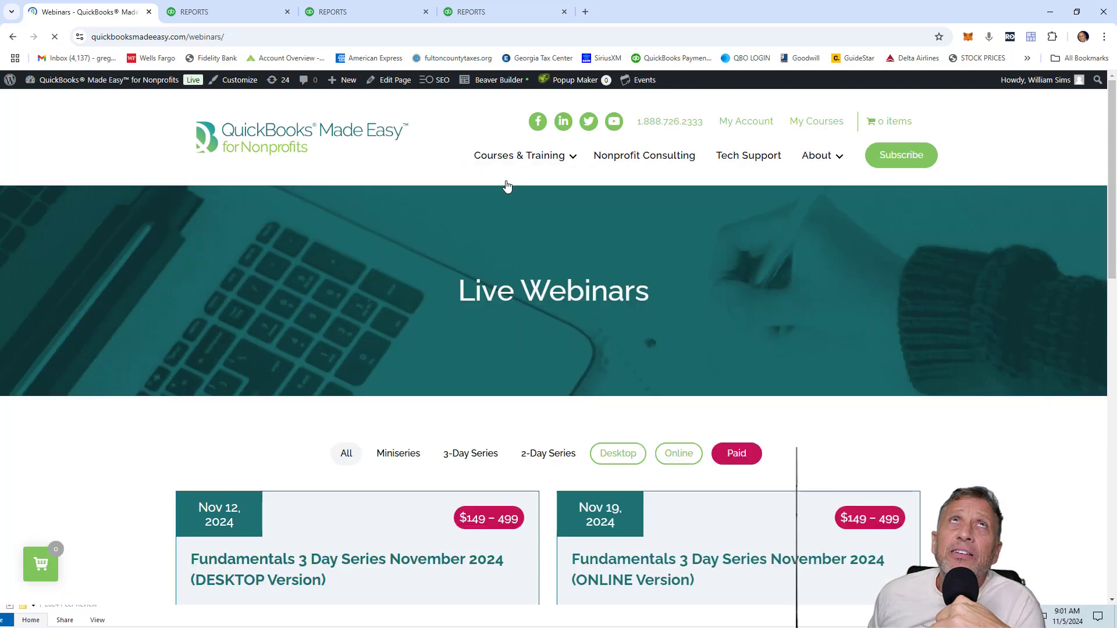
scroll(513, 282, "down", 4)
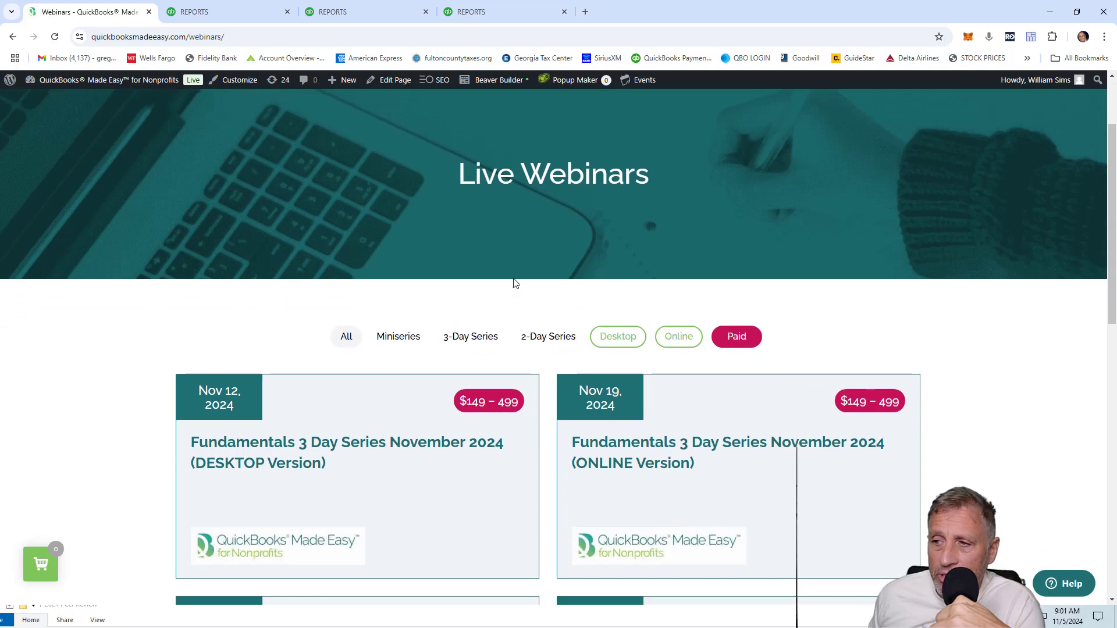
scroll(513, 284, "down", 1)
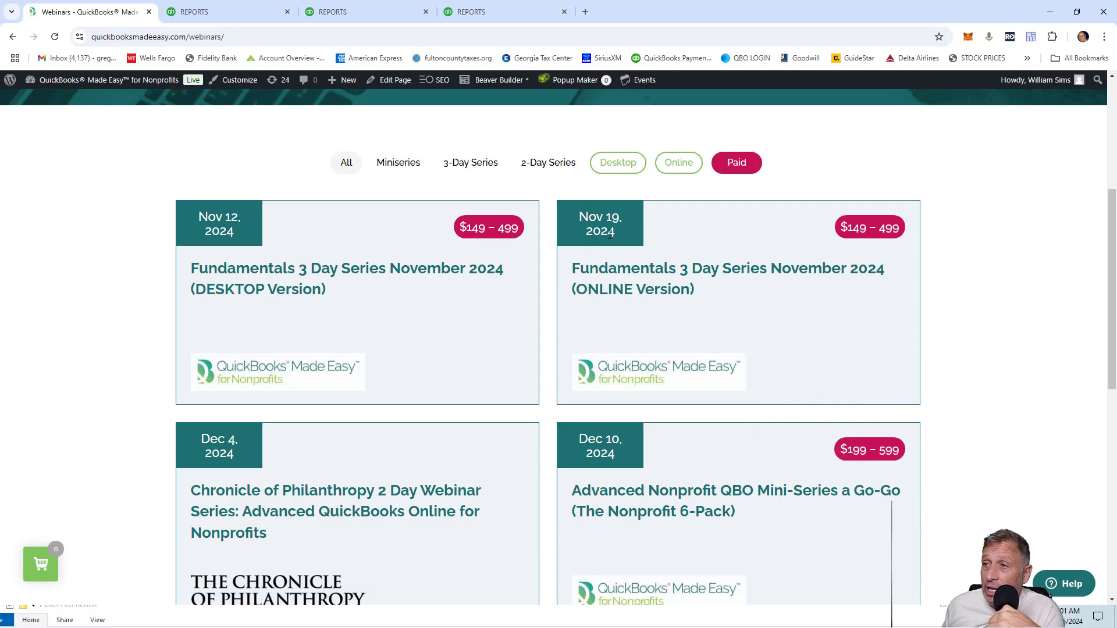
scroll(613, 235, "up", 5)
Open the November 2024 ONLINE Version Fundamentals series event and review its Day 2 and Day 3 topics.
mouse_move(562, 166)
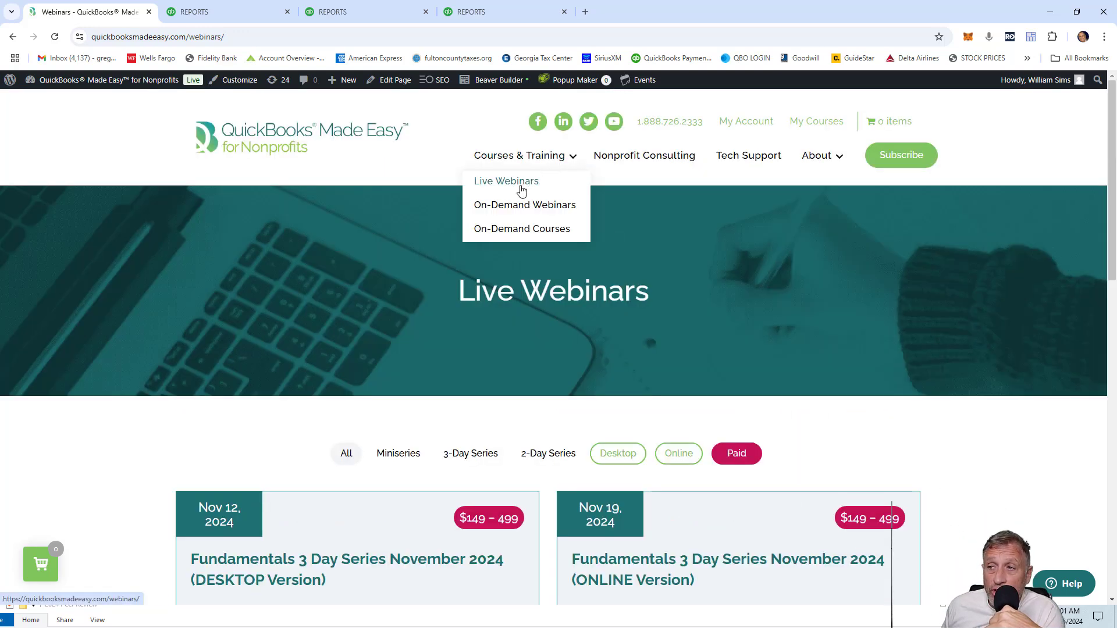
scroll(680, 486, "down", 2)
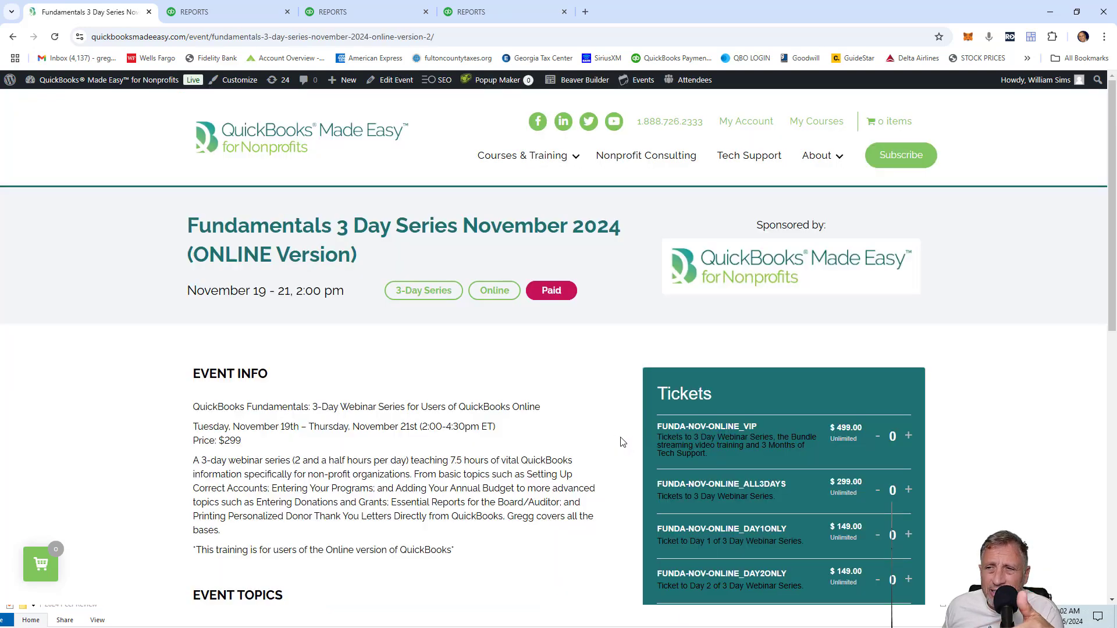
scroll(605, 442, "down", 5)
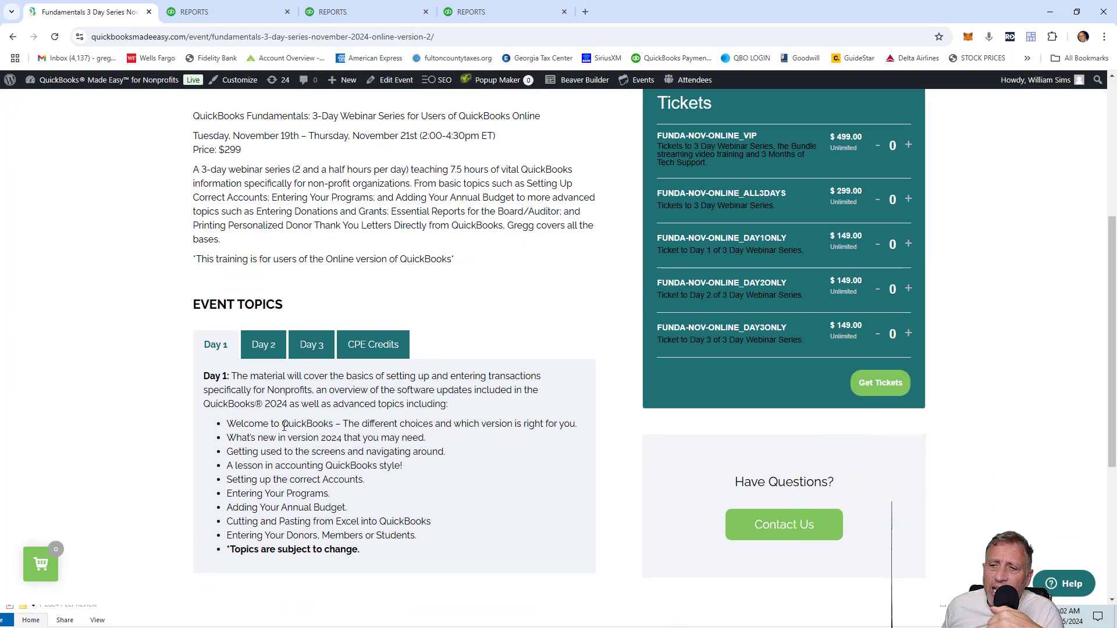
left_click(263, 348)
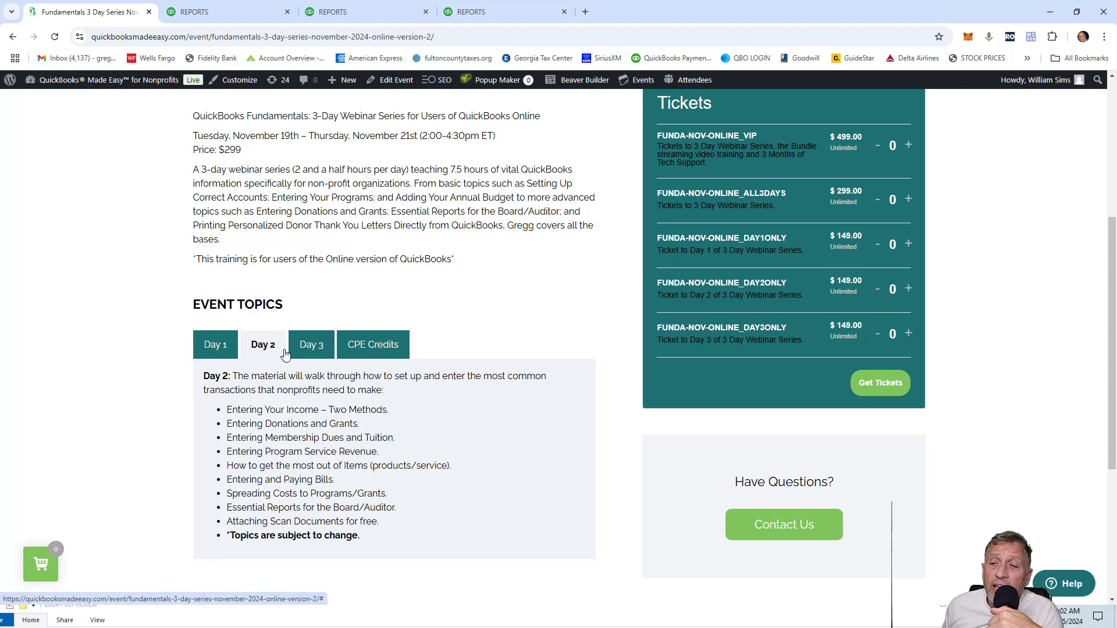
left_click(307, 351)
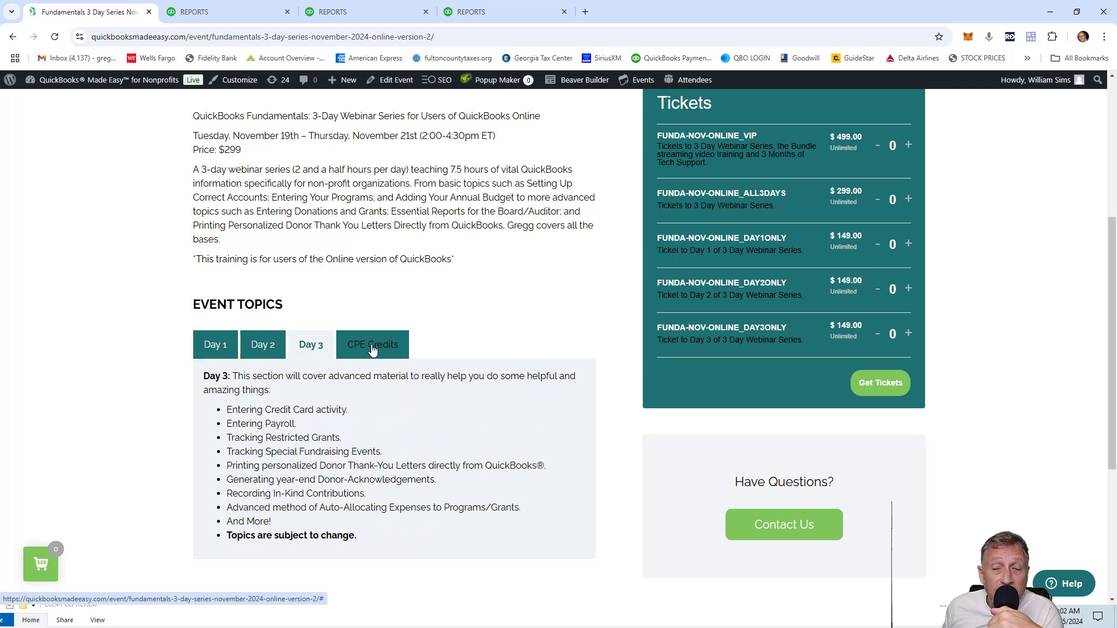
scroll(545, 321, "up", 3)
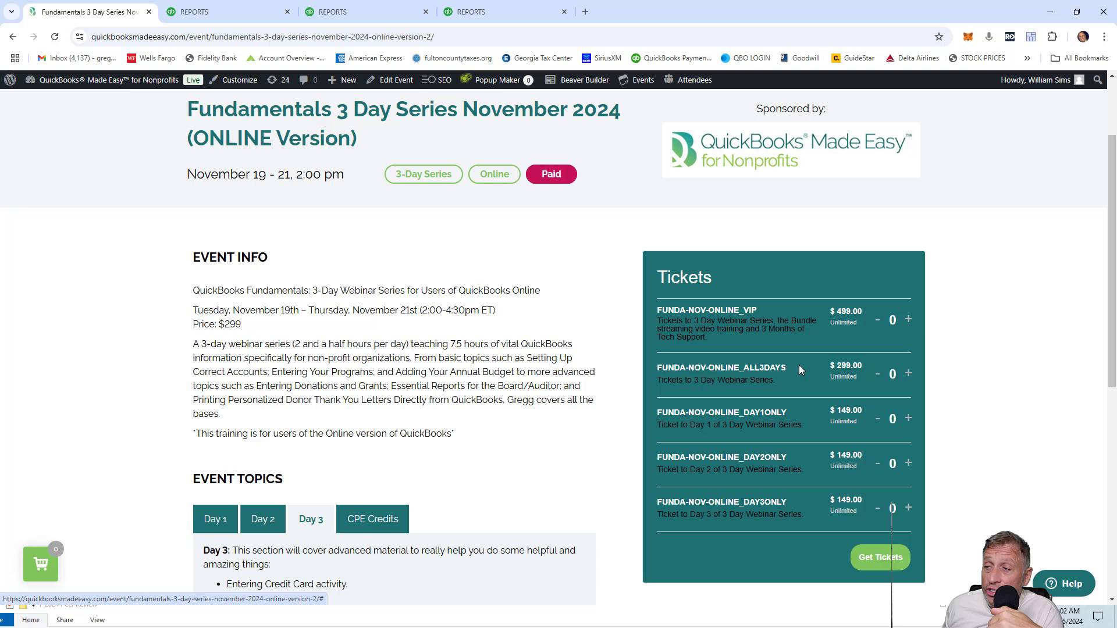